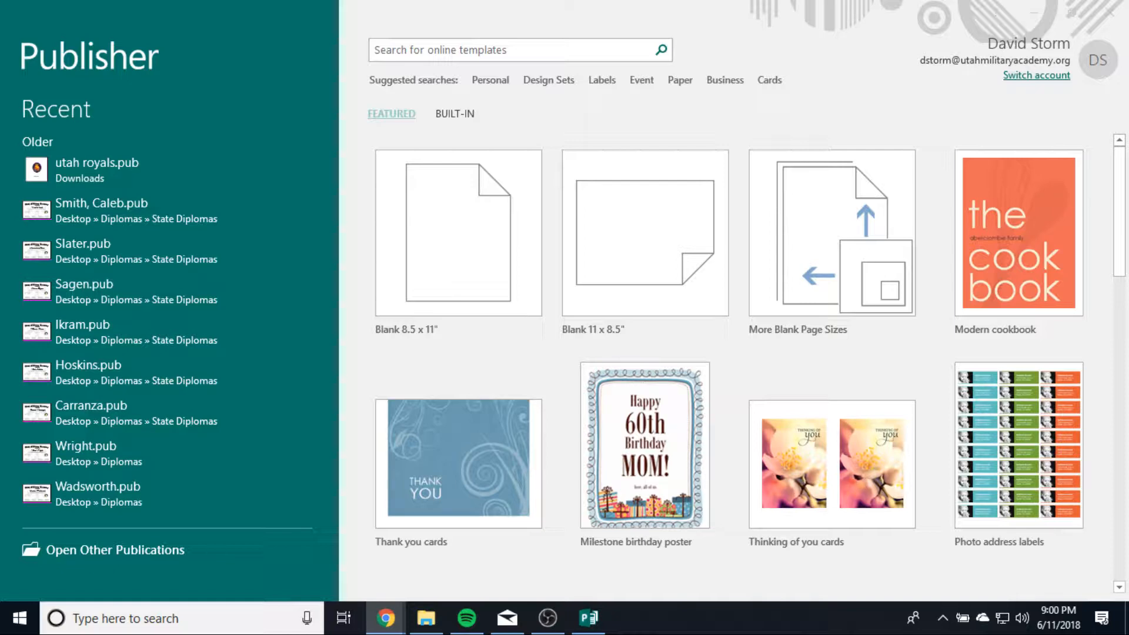
Start a new custom blank page size with a width of 5" and a height of 7".
{"action": "left_click", "coordinate": [852, 265]}
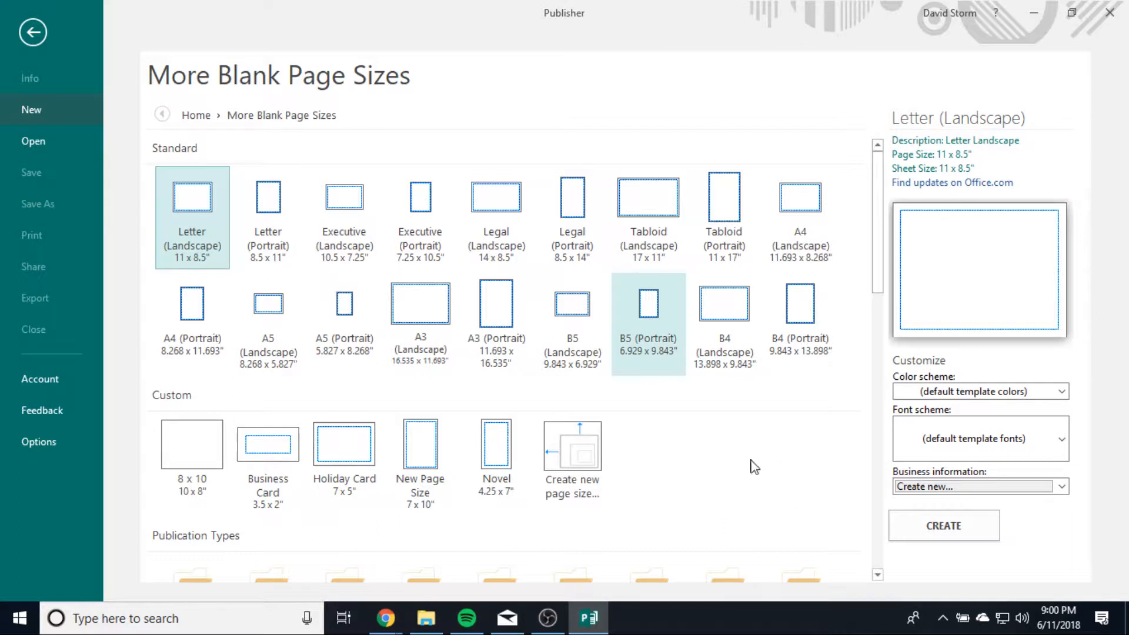
{"action": "left_click", "coordinate": [580, 454]}
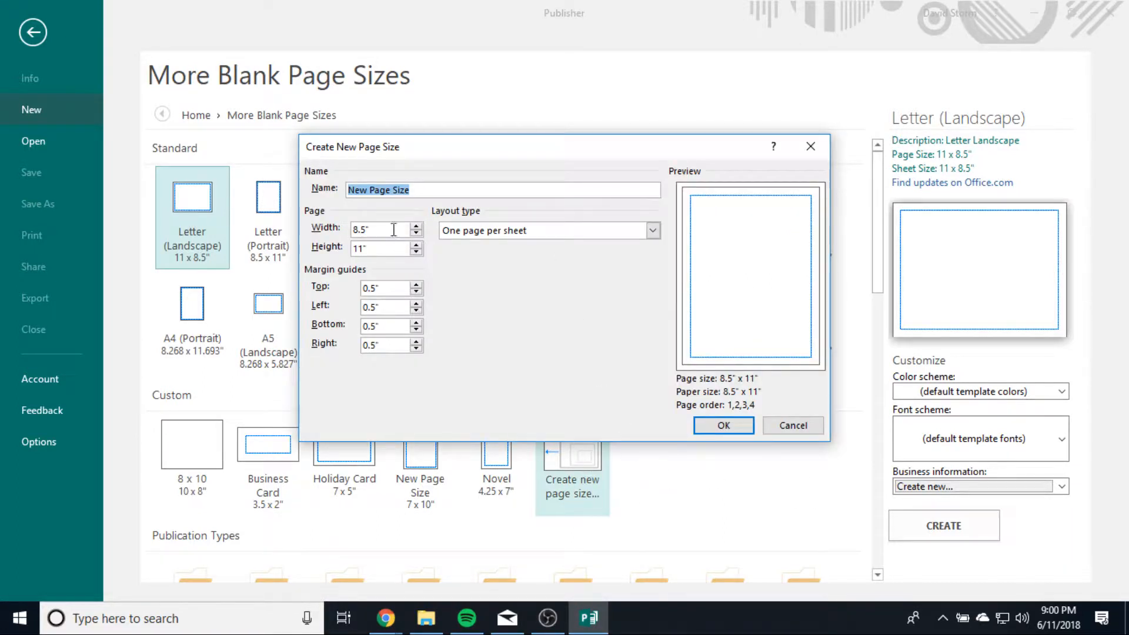
{"action": "key", "text": "Tab"}
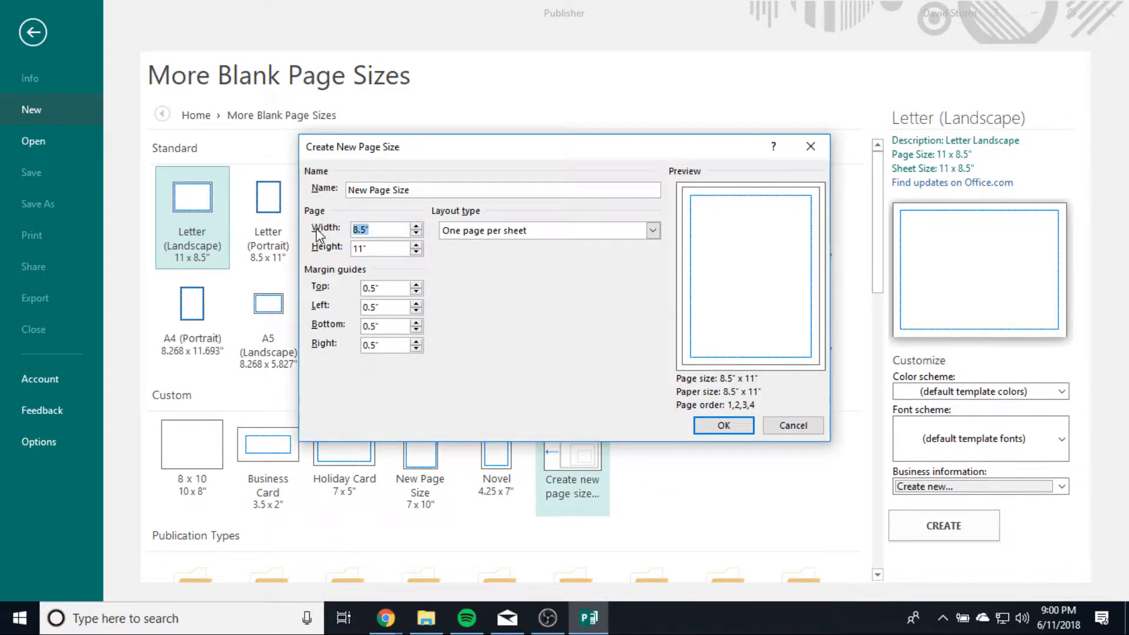
{"action": "type", "text": "5"}
{"action": "left_click_drag", "start_coordinate": [383, 249], "coordinate": [340, 252]}
{"action": "type", "text": "7"}
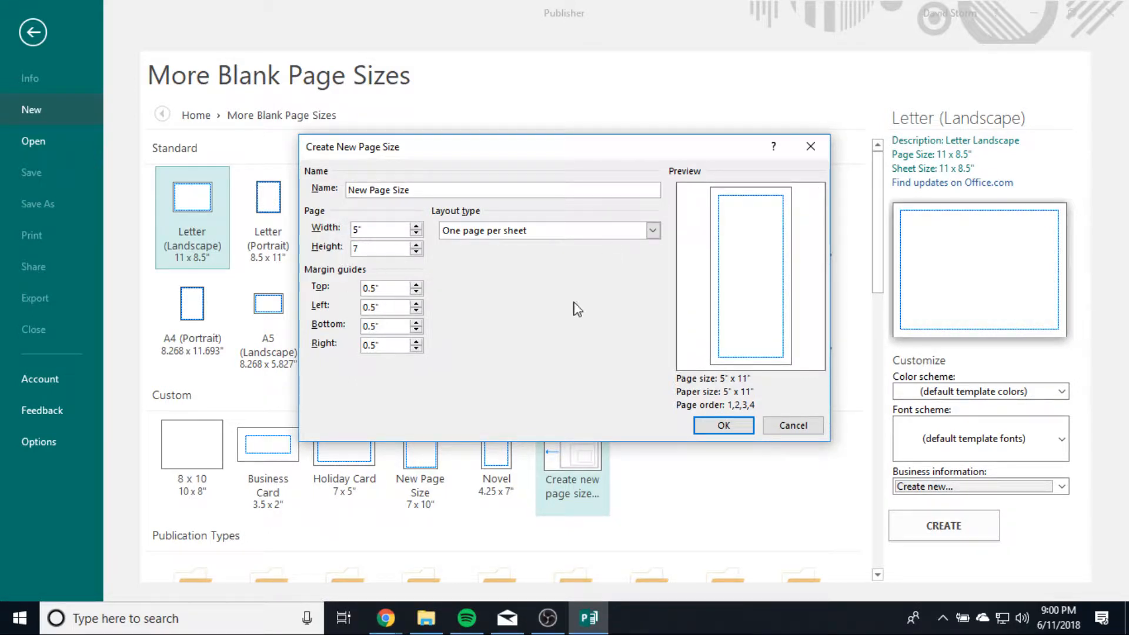
Name the custom page size "Wedding Invitation" and create a blank publication from it.
{"action": "left_click", "coordinate": [431, 191]}
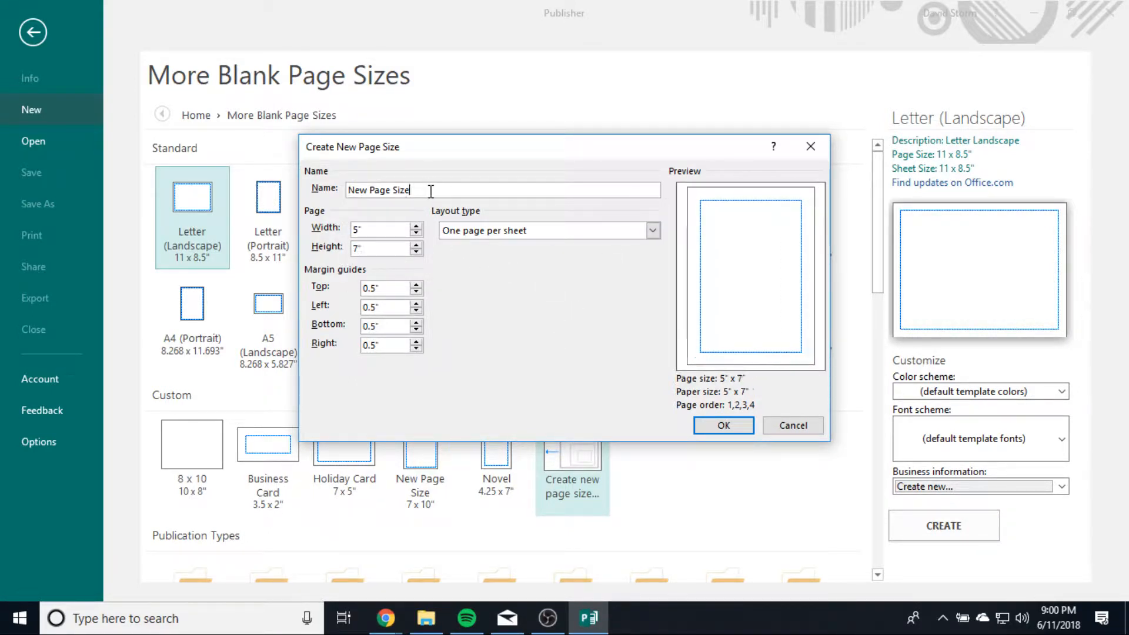
{"action": "left_click_drag", "start_coordinate": [431, 191], "coordinate": [272, 196]}
{"action": "type", "text": "Wedding Invitation"}
{"action": "left_click", "coordinate": [706, 427]}
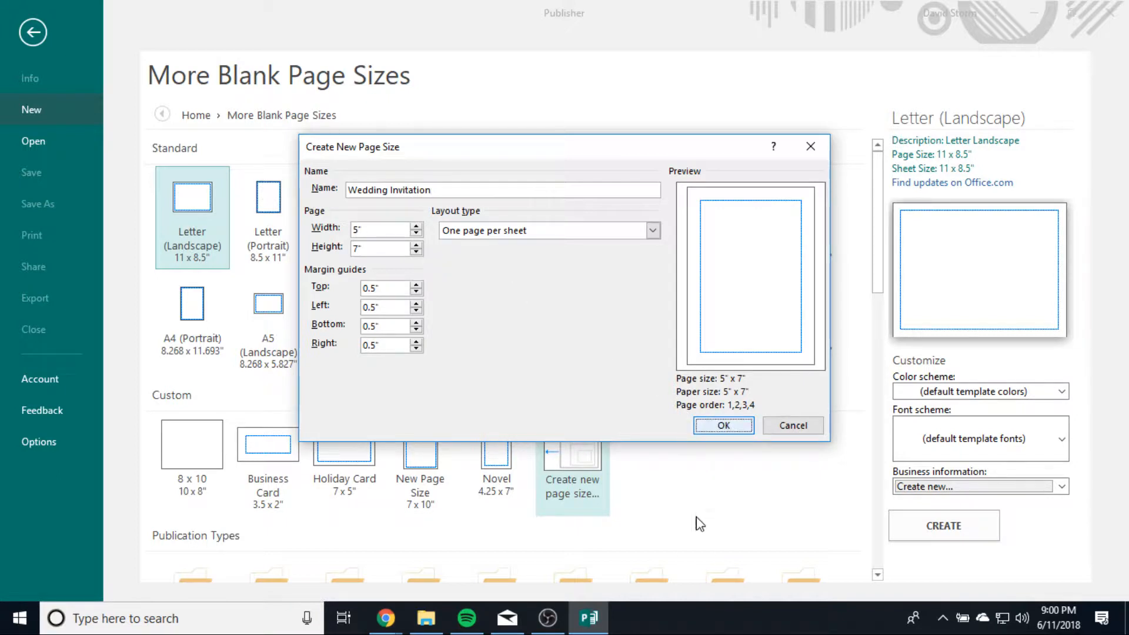
{"action": "left_click", "coordinate": [947, 566]}
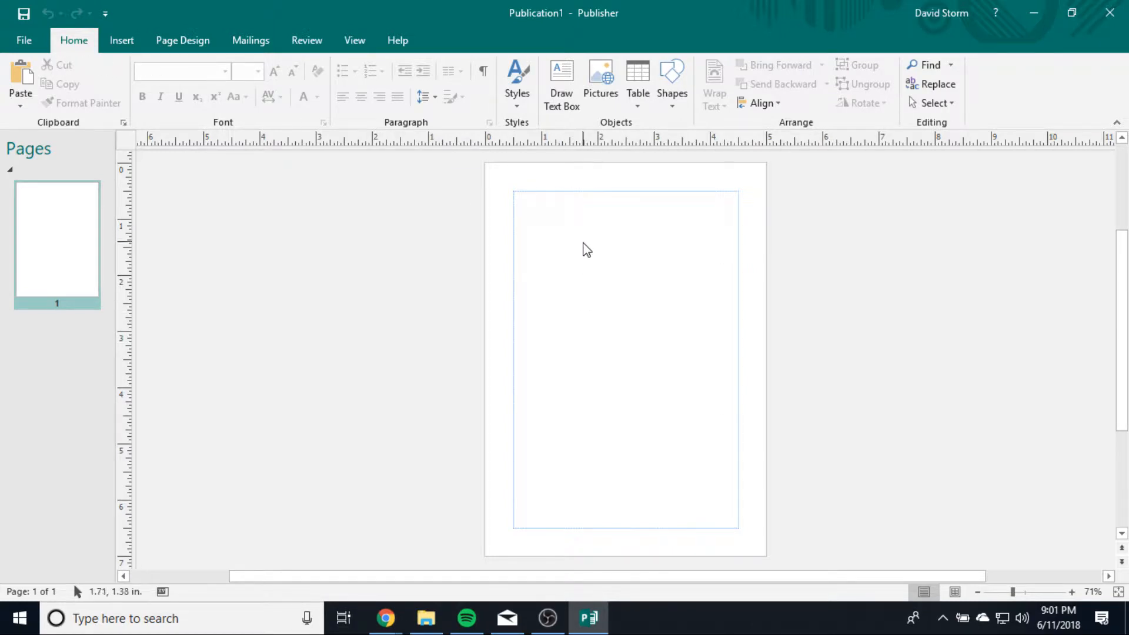
Draw a text box about 3.73 x 2.23 in near the page's upper margin and enter "Pleaase join us for the mairrage of two awesome dudes.".
{"action": "left_click", "coordinate": [578, 97]}
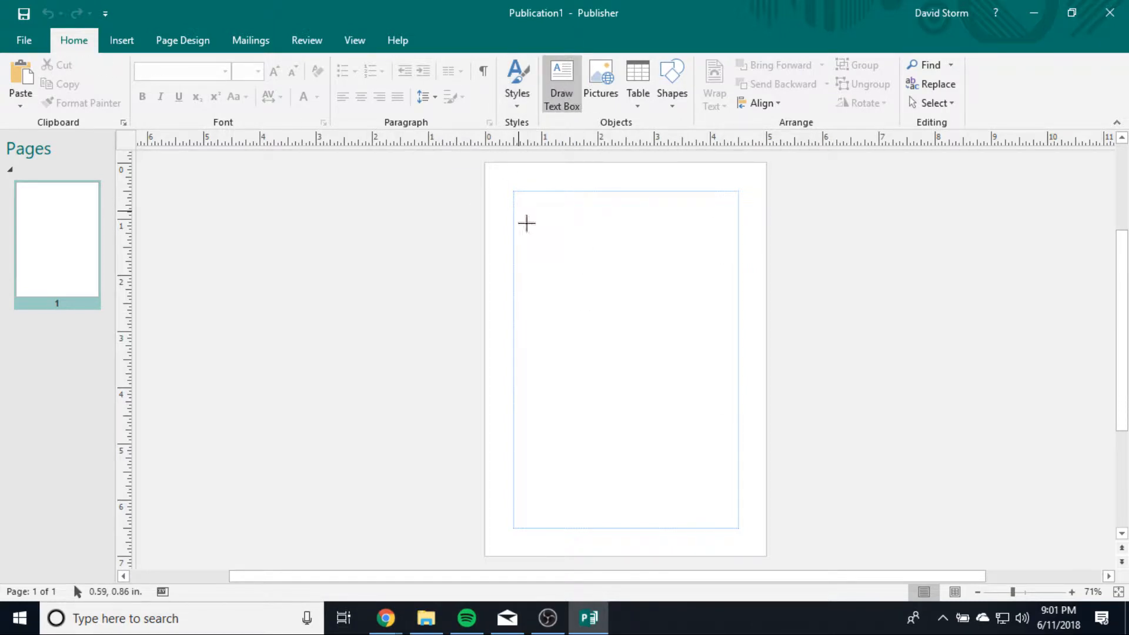
{"action": "mouse_move", "coordinate": [518, 211]}
{"action": "left_mouse_down"}
{"action": "mouse_move", "coordinate": [738, 358]}
{"action": "mouse_move", "coordinate": [728, 339]}
{"action": "left_mouse_up"}
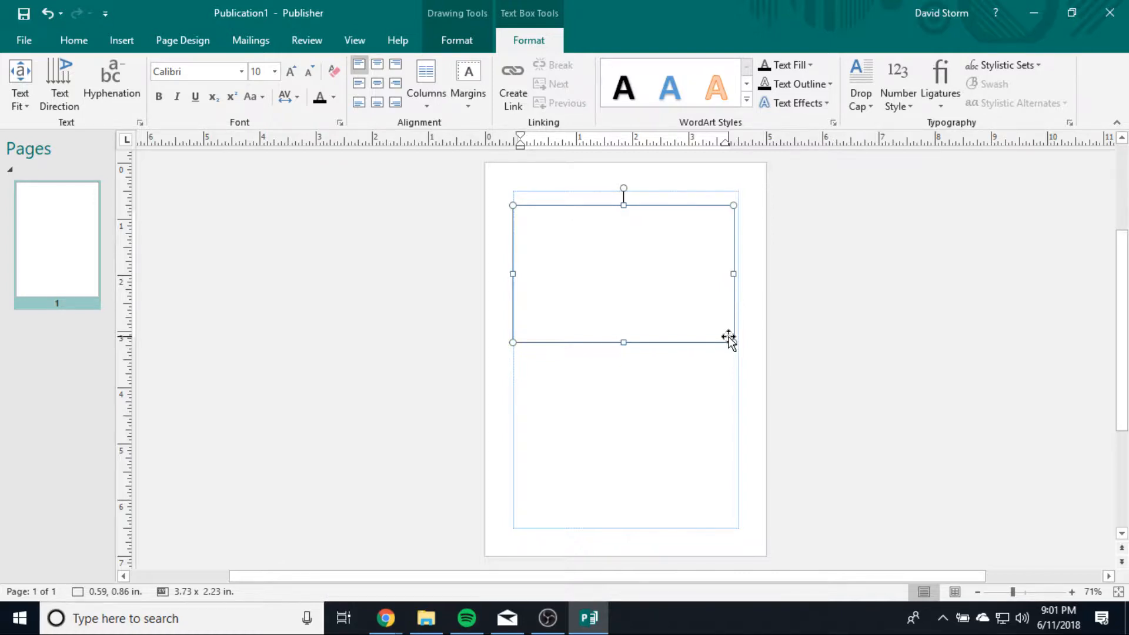
{"action": "type", "text": "Pla"}
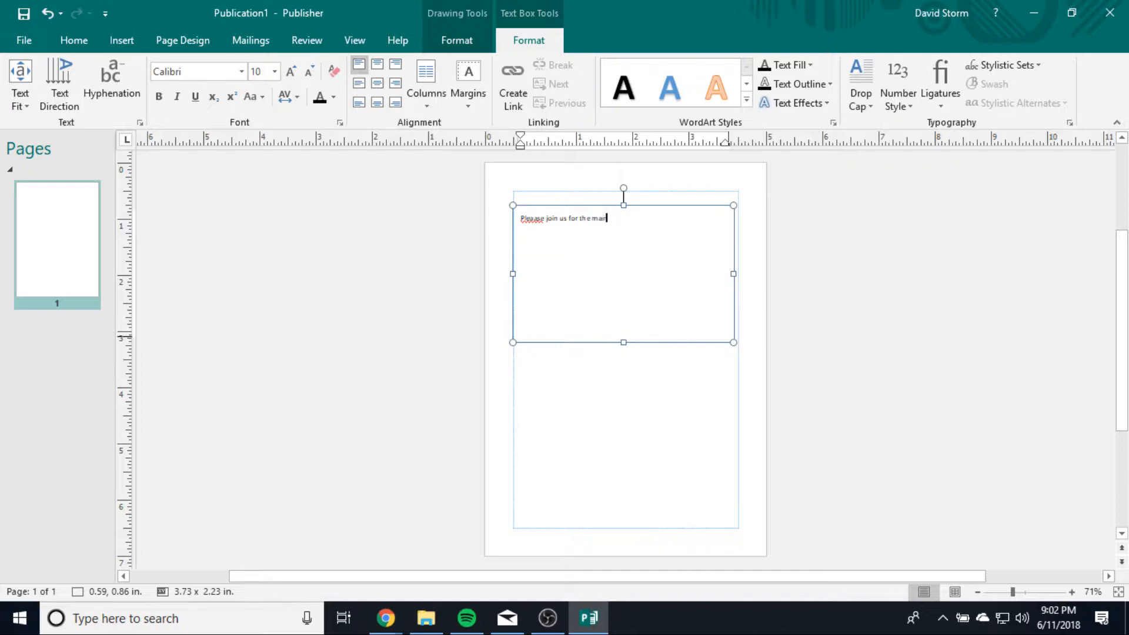
{"action": "type", "text": "e of two awesome dudes."}
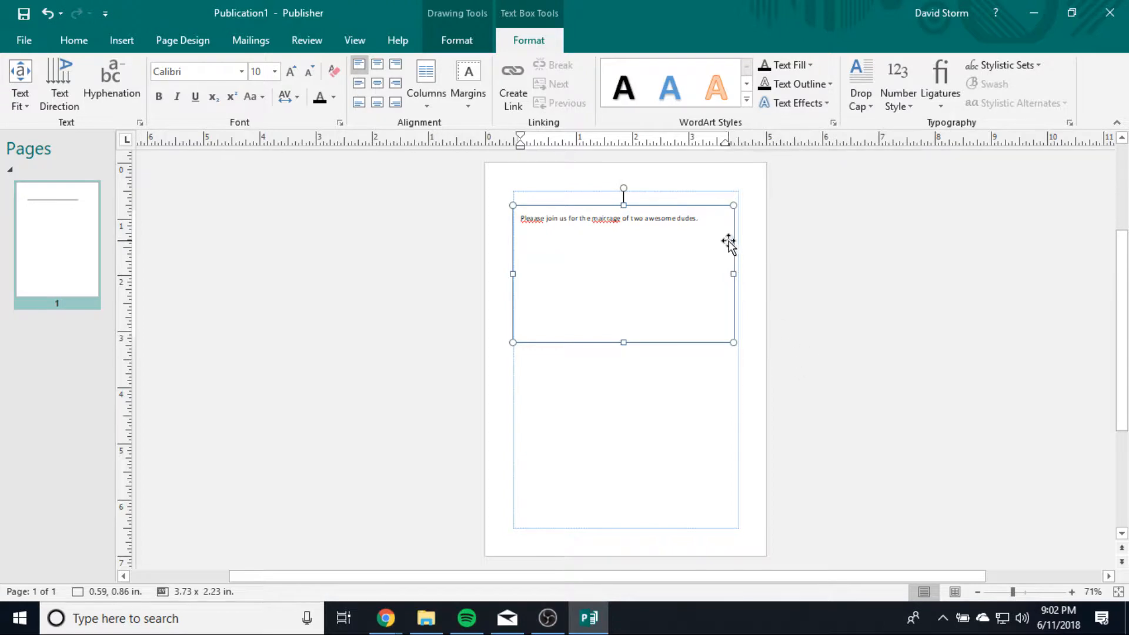
Set the font size of the whole invitation sentence to 18.
{"action": "left_click_drag", "start_coordinate": [711, 221], "coordinate": [386, 210]}
{"action": "left_click", "coordinate": [274, 71]}
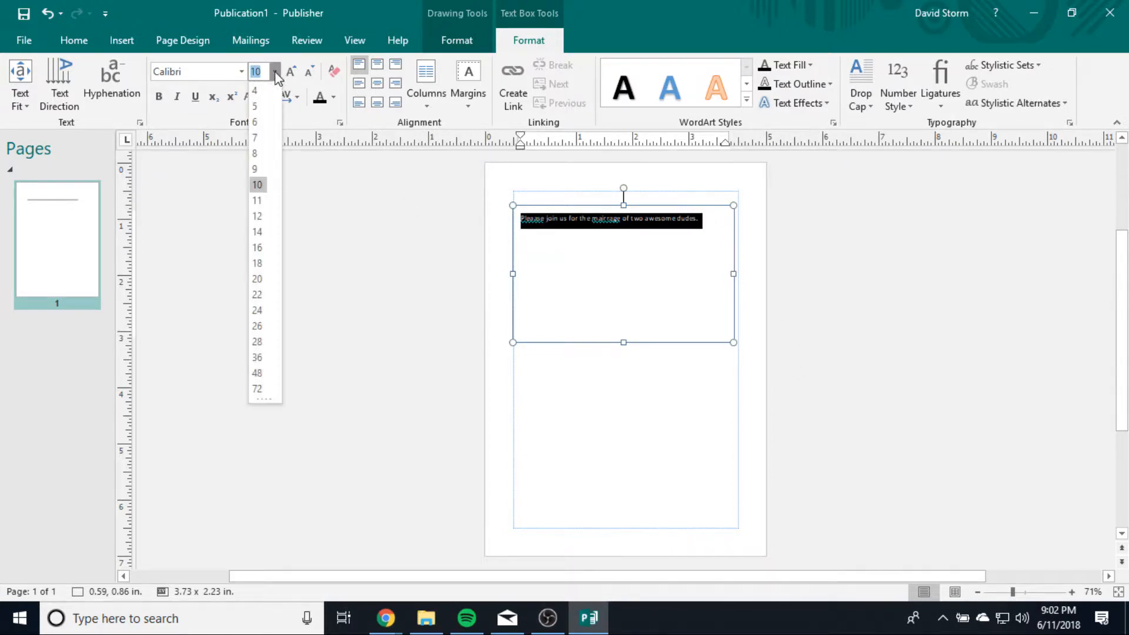
{"action": "left_click", "coordinate": [258, 264]}
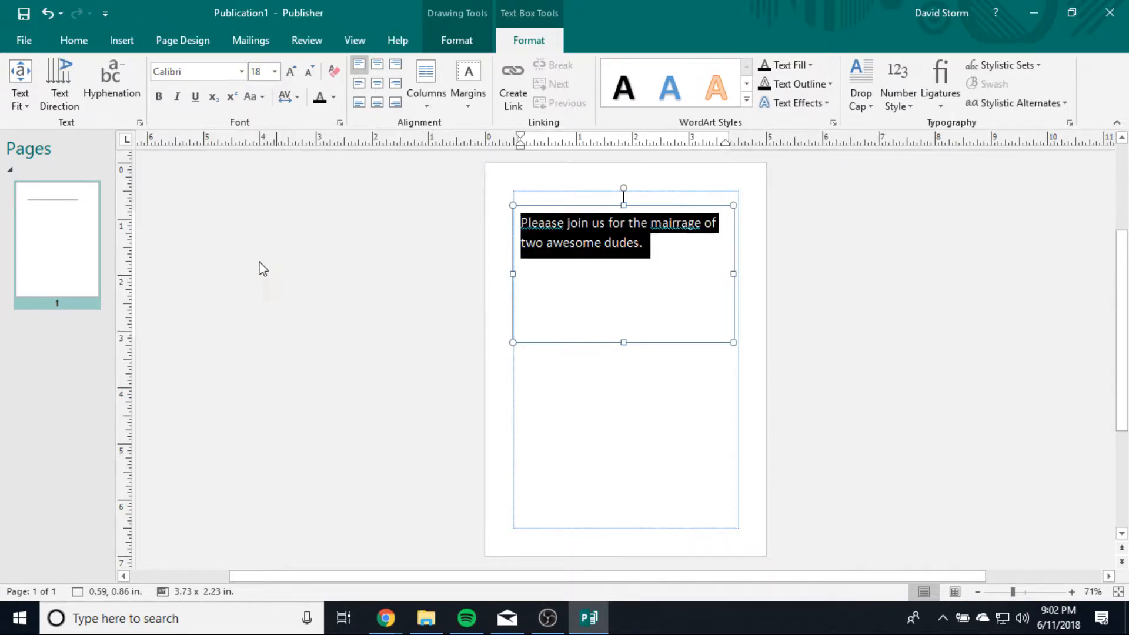
Correct the misspelled words to "Please" and "marriage" and end the sentence with an exclamation mark.
{"action": "right_click", "coordinate": [549, 221]}
{"action": "key", "text": "Escape"}
{"action": "left_click", "coordinate": [545, 222]}
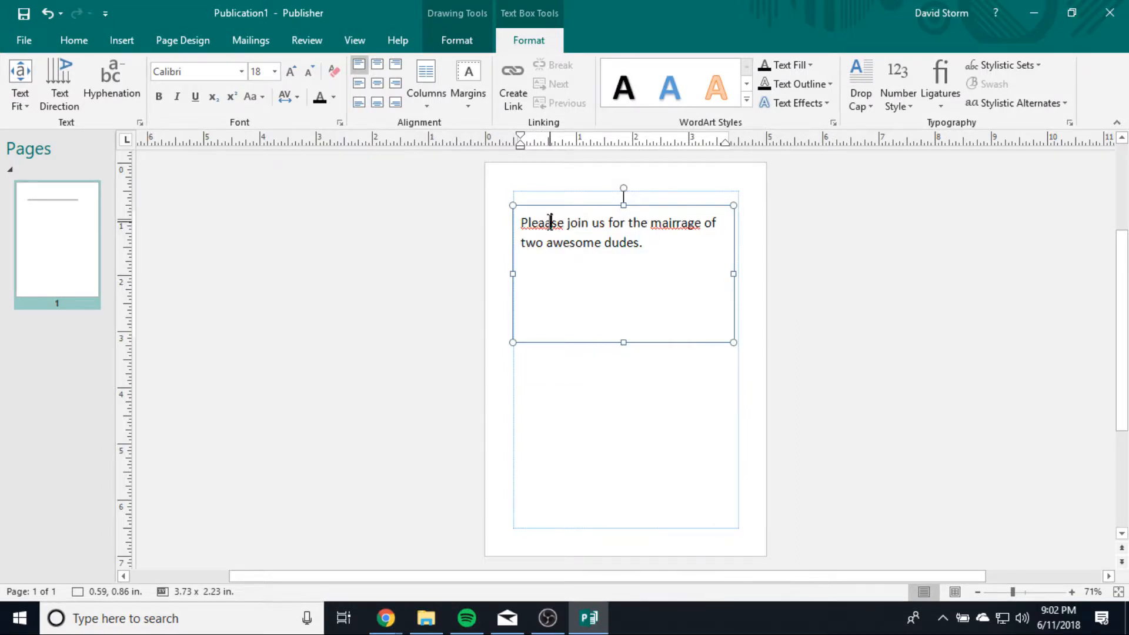
{"action": "left_click", "coordinate": [681, 222]}
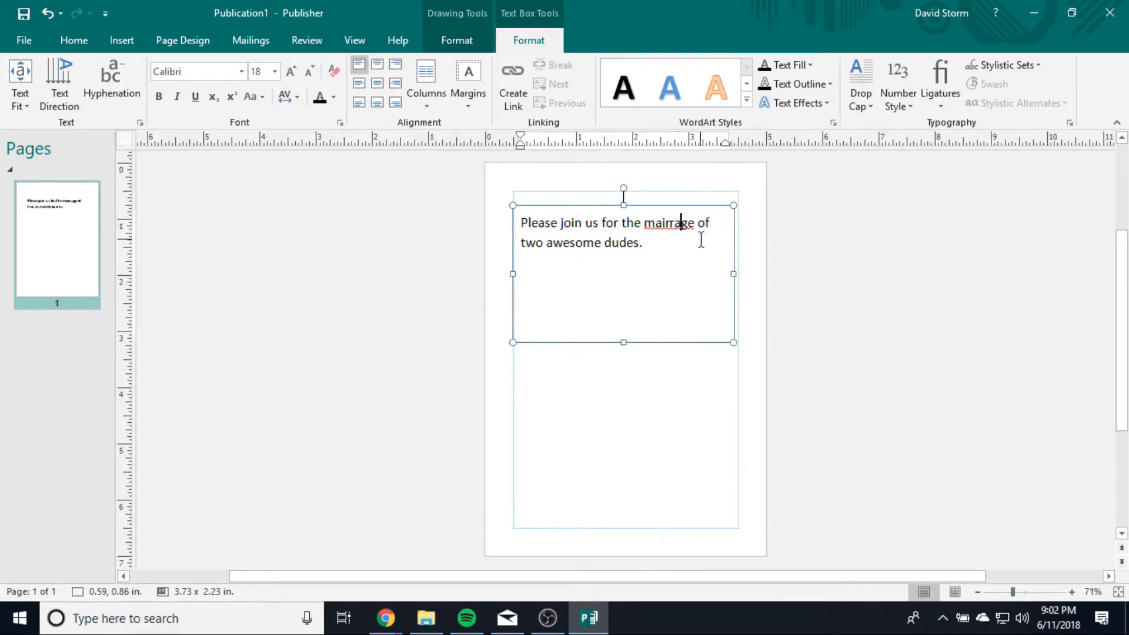
{"action": "right_click", "coordinate": [663, 224]}
{"action": "left_click", "coordinate": [694, 235]}
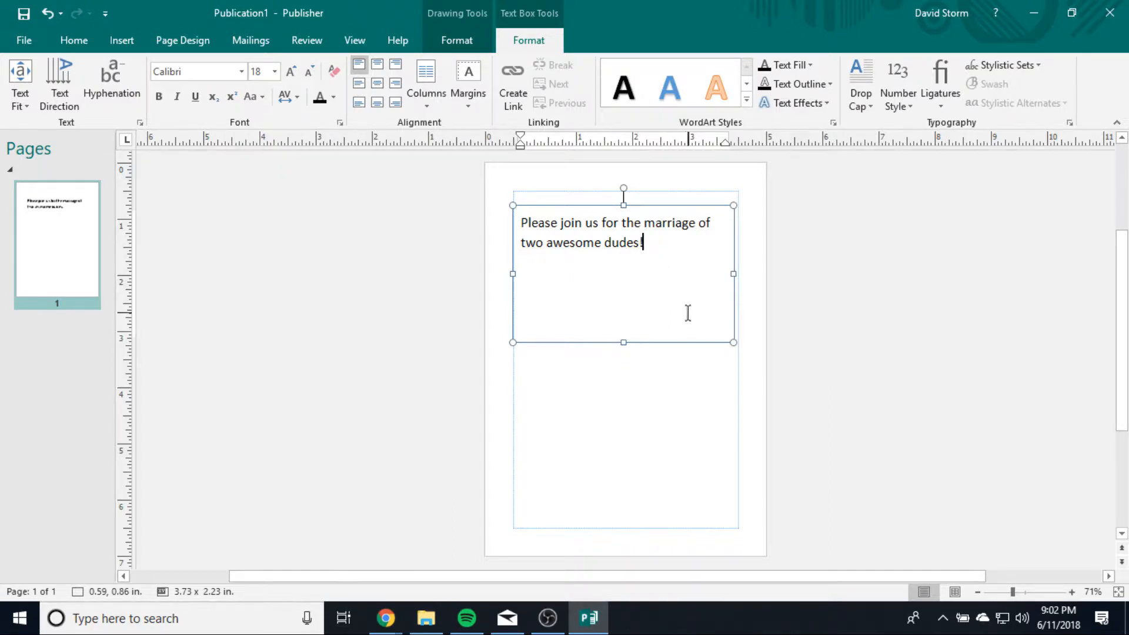
Widen the character spacing of the whole invitation sentence.
{"action": "left_click", "coordinate": [824, 277]}
{"action": "left_click", "coordinate": [651, 245]}
{"action": "key", "text": "ctrl+a"}
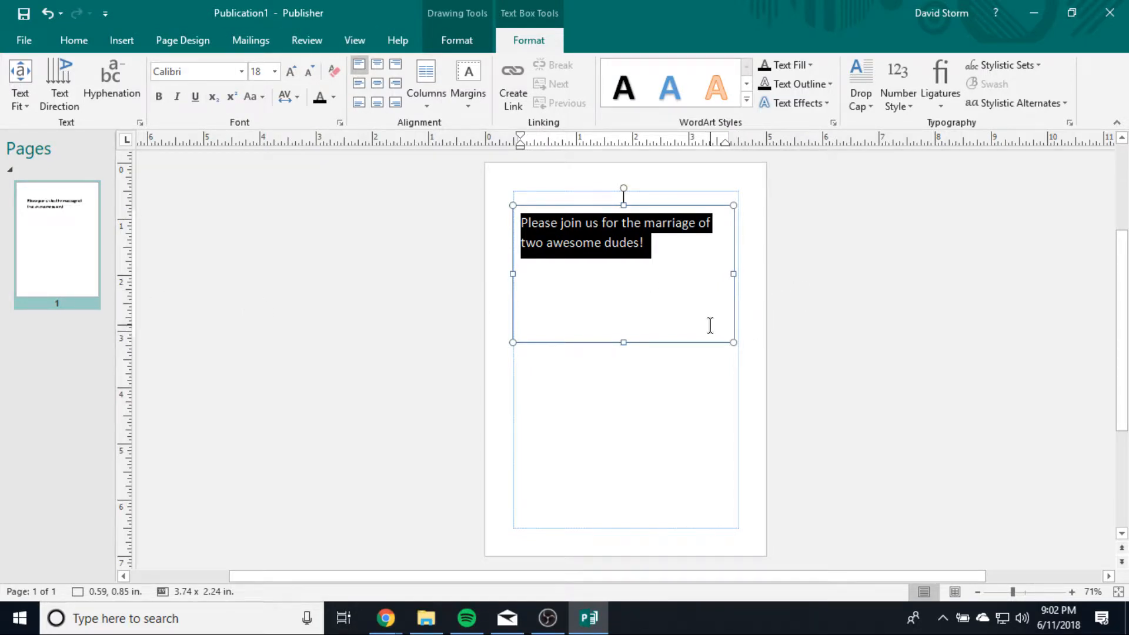
{"action": "left_click", "coordinate": [291, 97]}
{"action": "left_click", "coordinate": [326, 178]}
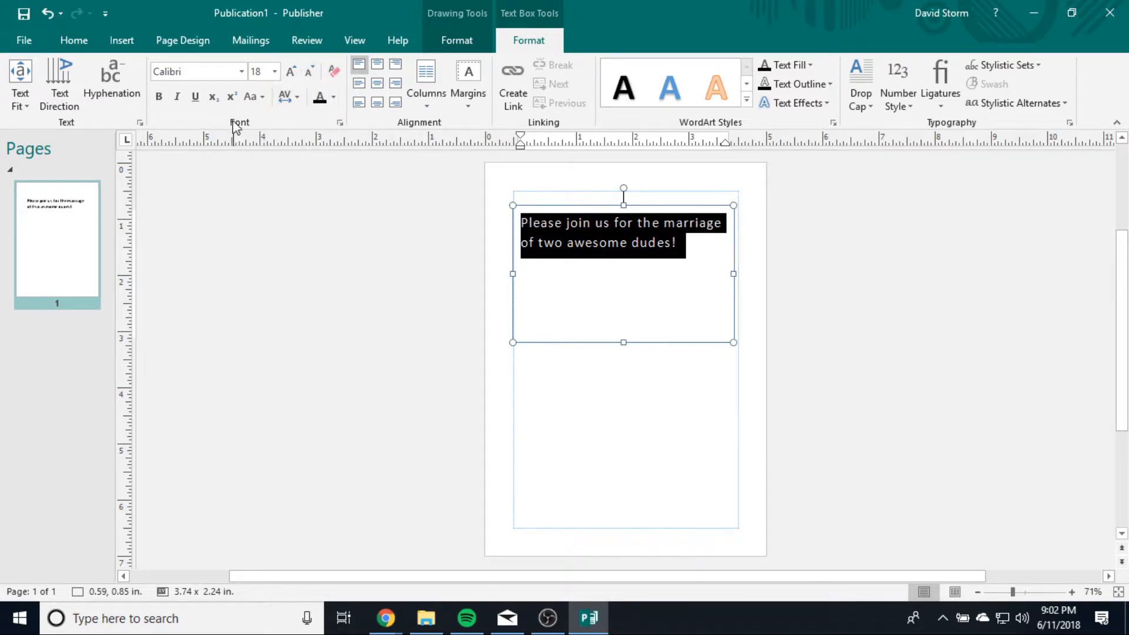
Apply Small Caps to the whole invitation sentence.
{"action": "left_click", "coordinate": [262, 98]}
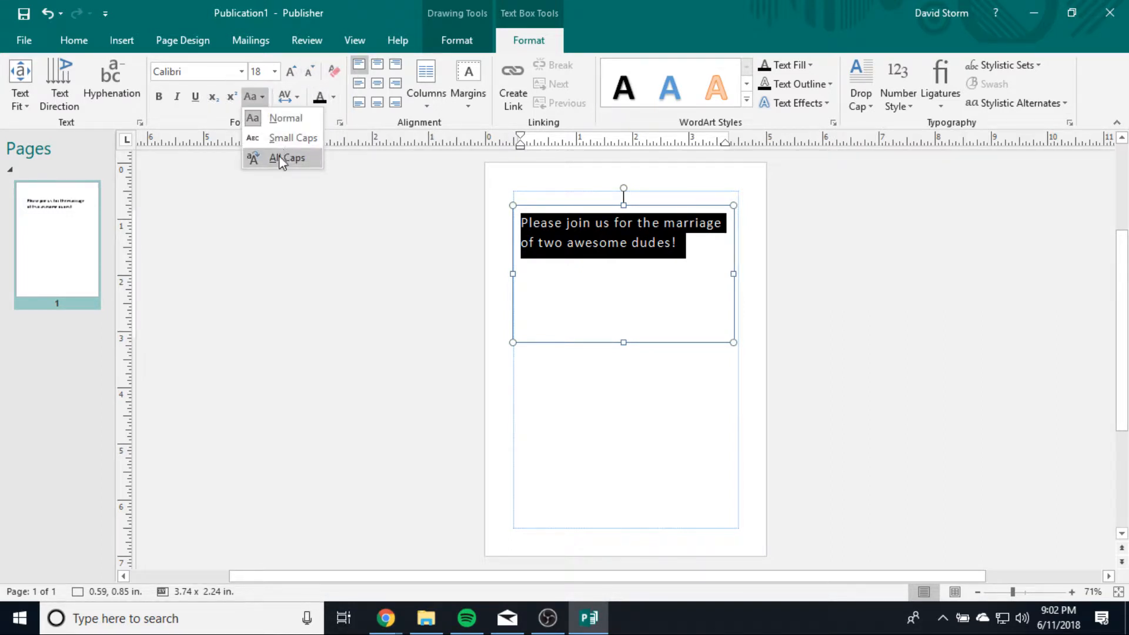
{"action": "left_click", "coordinate": [277, 138]}
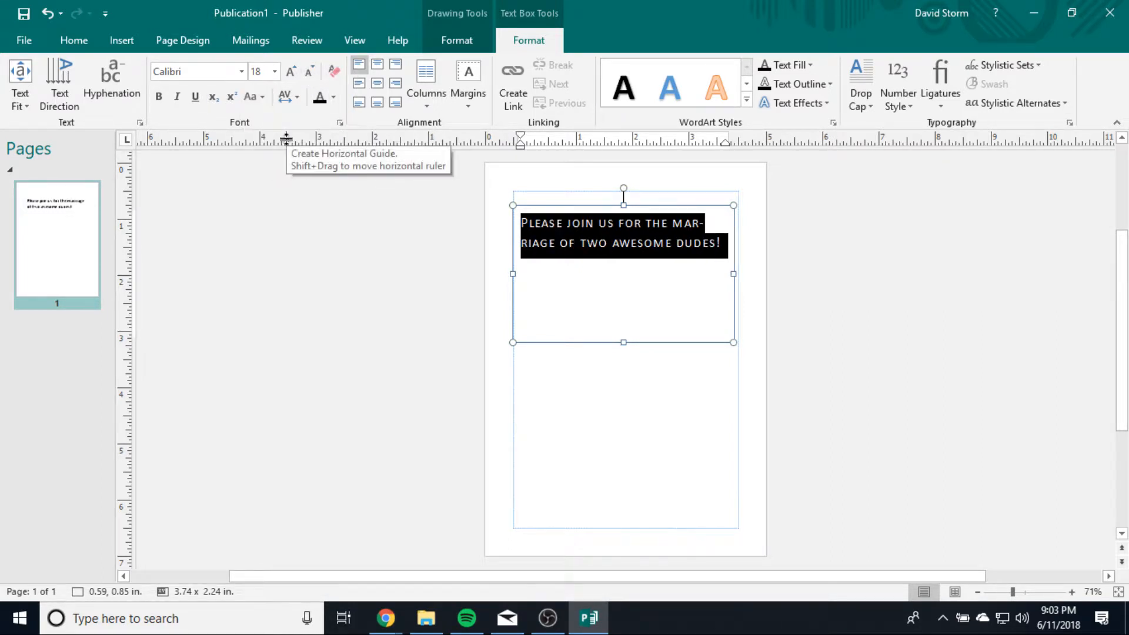
{"action": "left_click", "coordinate": [290, 99]}
{"action": "left_click", "coordinate": [266, 106]}
{"action": "left_click", "coordinate": [264, 101]}
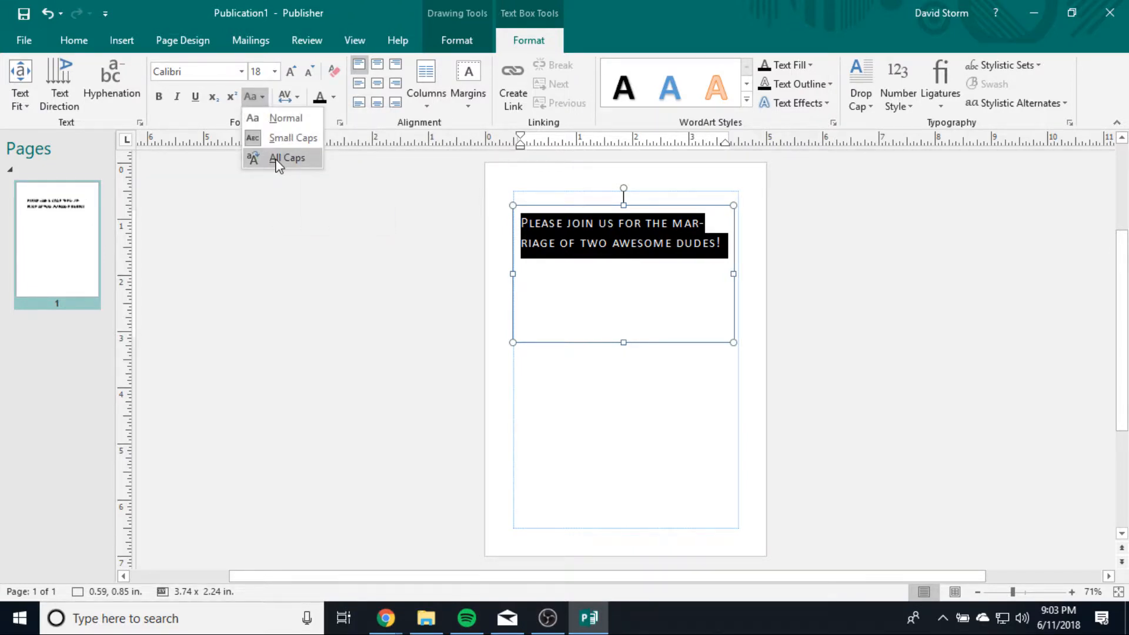
{"action": "left_click", "coordinate": [279, 165]}
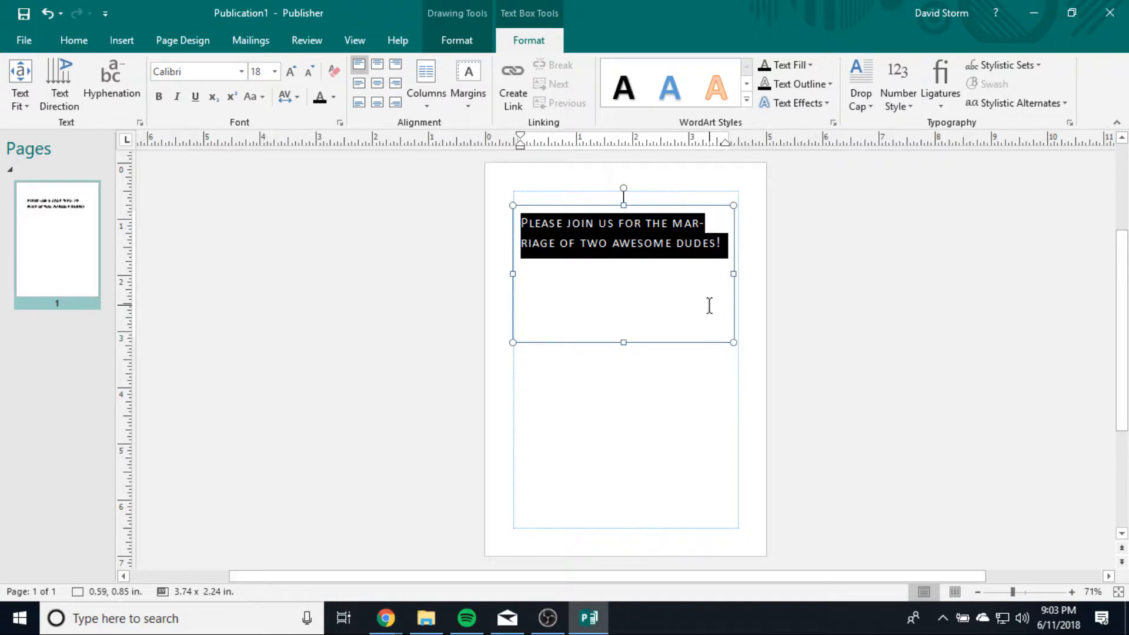
Change the whole invitation sentence to All Caps.
{"action": "scroll", "coordinate": [770, 276], "scroll_direction": "up", "scroll_amount": 6}
{"action": "left_click", "coordinate": [992, 381]}
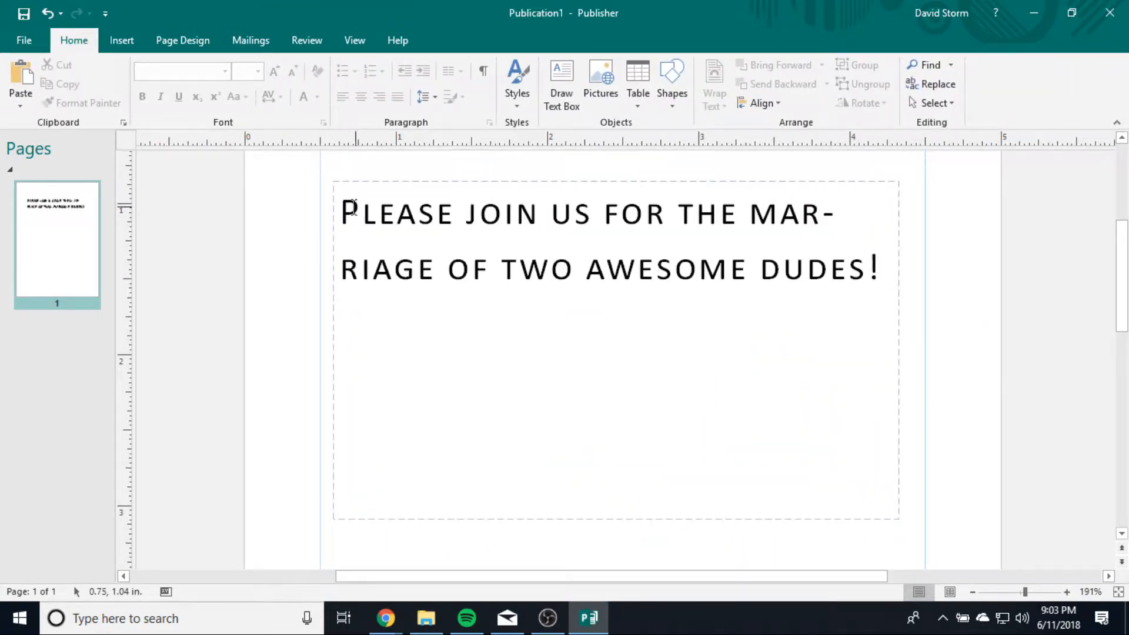
{"action": "left_click_drag", "start_coordinate": [363, 221], "coordinate": [455, 219]}
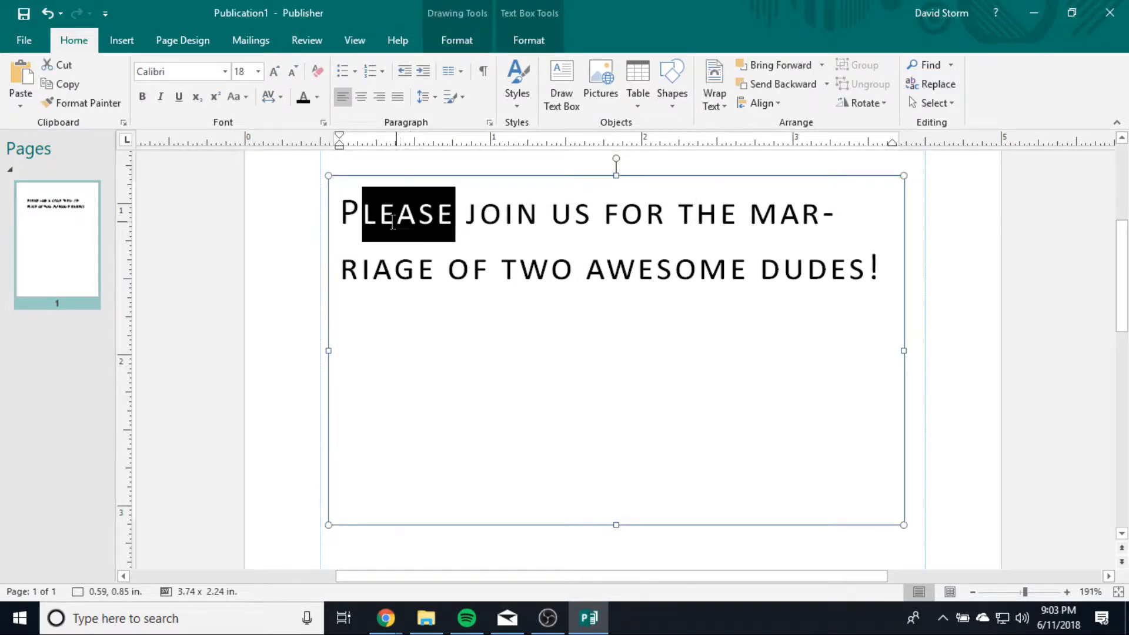
{"action": "left_click", "coordinate": [340, 226]}
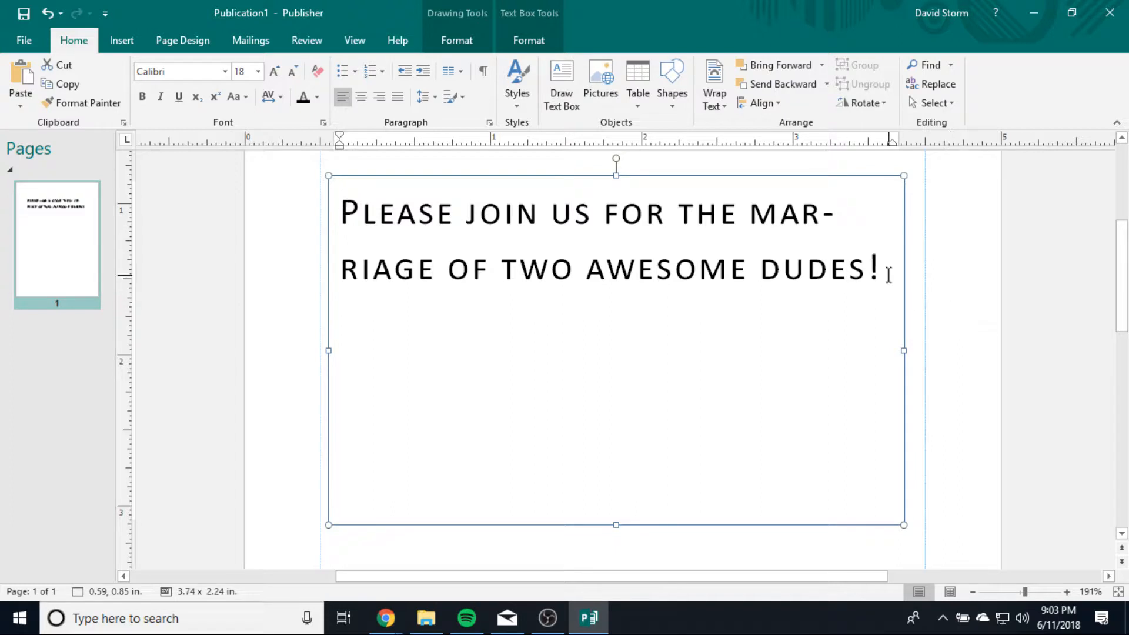
{"action": "left_click_drag", "start_coordinate": [889, 275], "coordinate": [308, 216]}
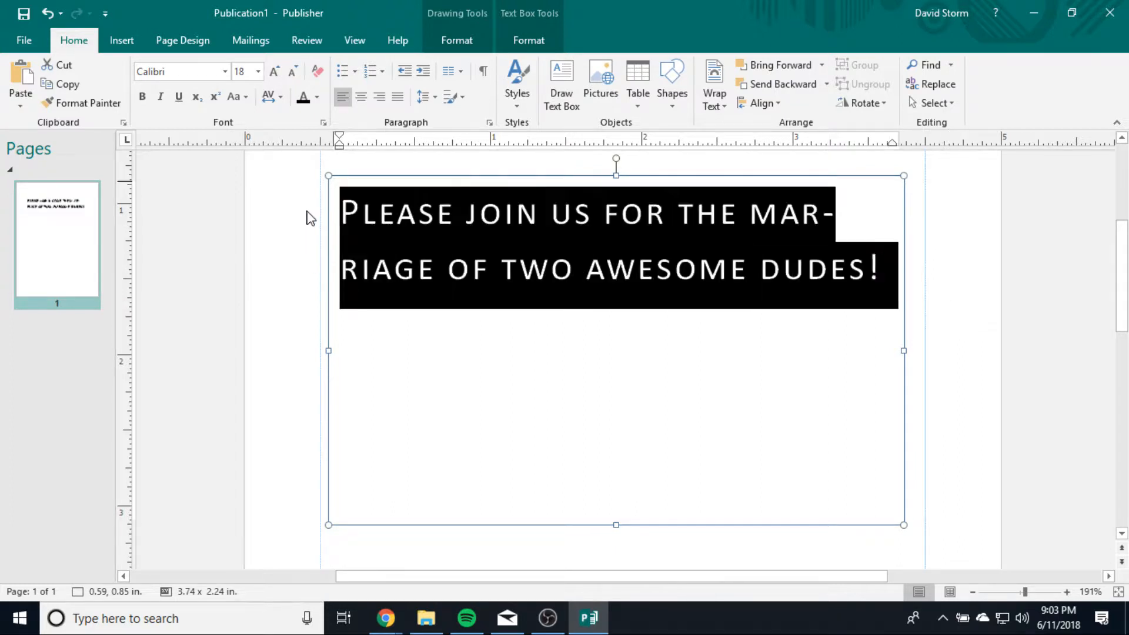
{"action": "left_click", "coordinate": [240, 101]}
{"action": "left_click", "coordinate": [245, 164]}
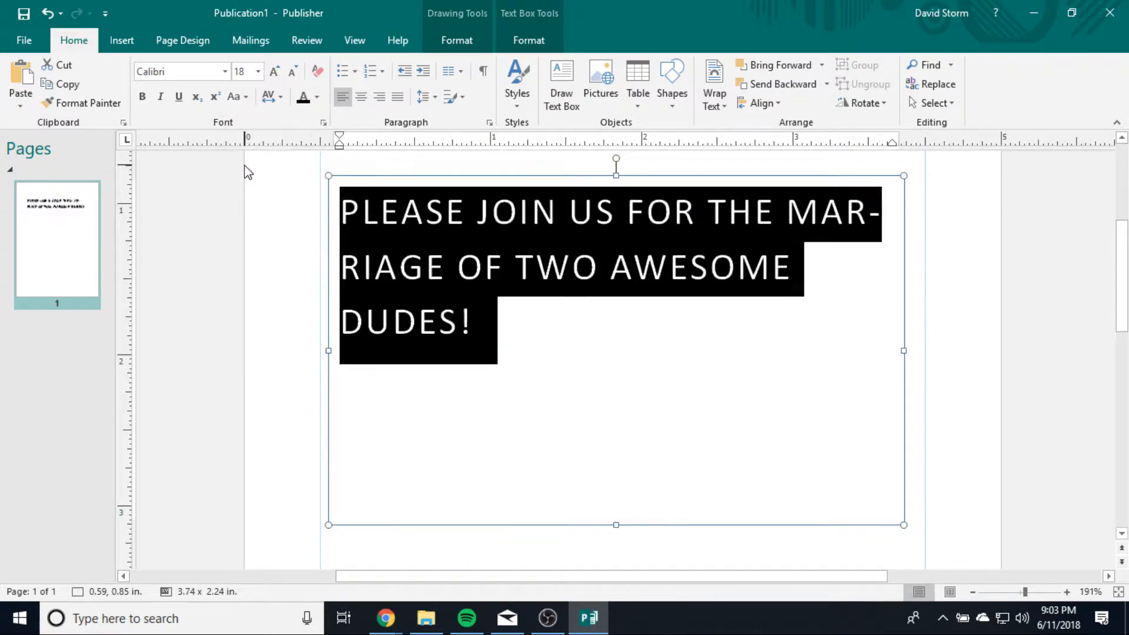
Return the invitation sentence to Normal capitalization and deselect the text box.
{"action": "left_click", "coordinate": [238, 97]}
{"action": "left_click", "coordinate": [254, 119]}
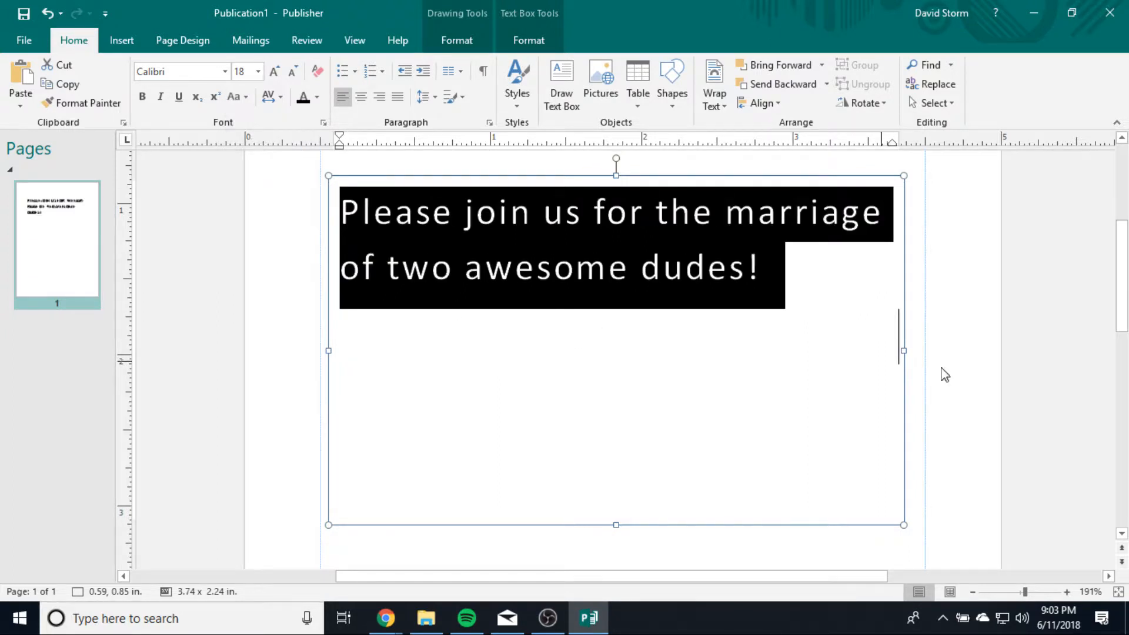
{"action": "left_click", "coordinate": [1002, 374]}
Try the Accent Text 2 style on the invitation sentence and undo it.
{"action": "left_click_drag", "start_coordinate": [776, 255], "coordinate": [249, 217]}
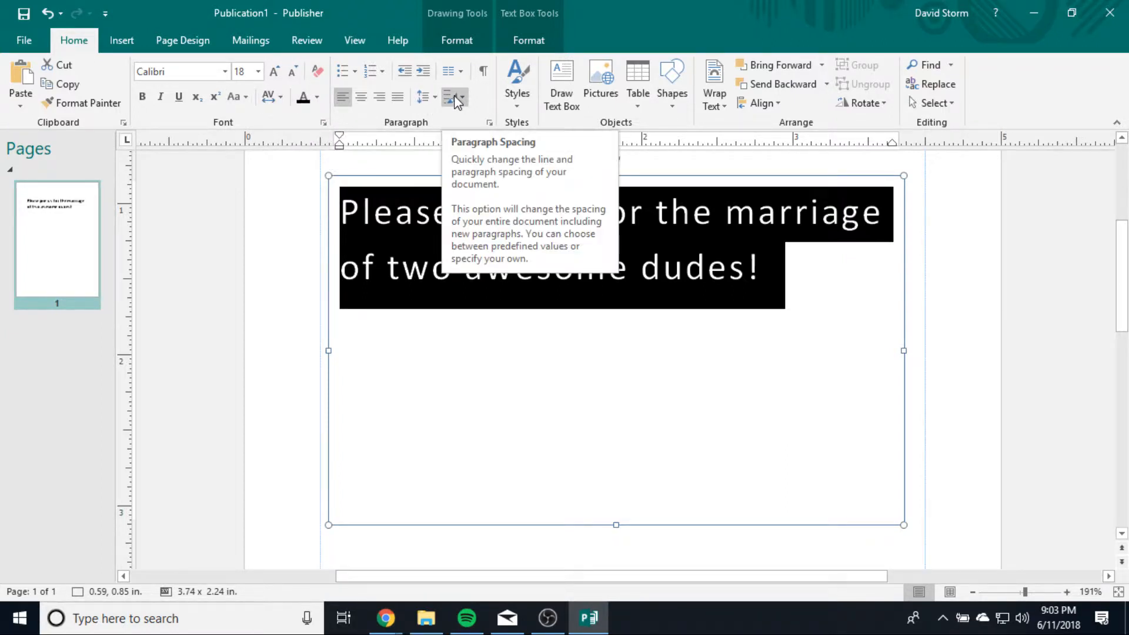
{"action": "left_click", "coordinate": [517, 105]}
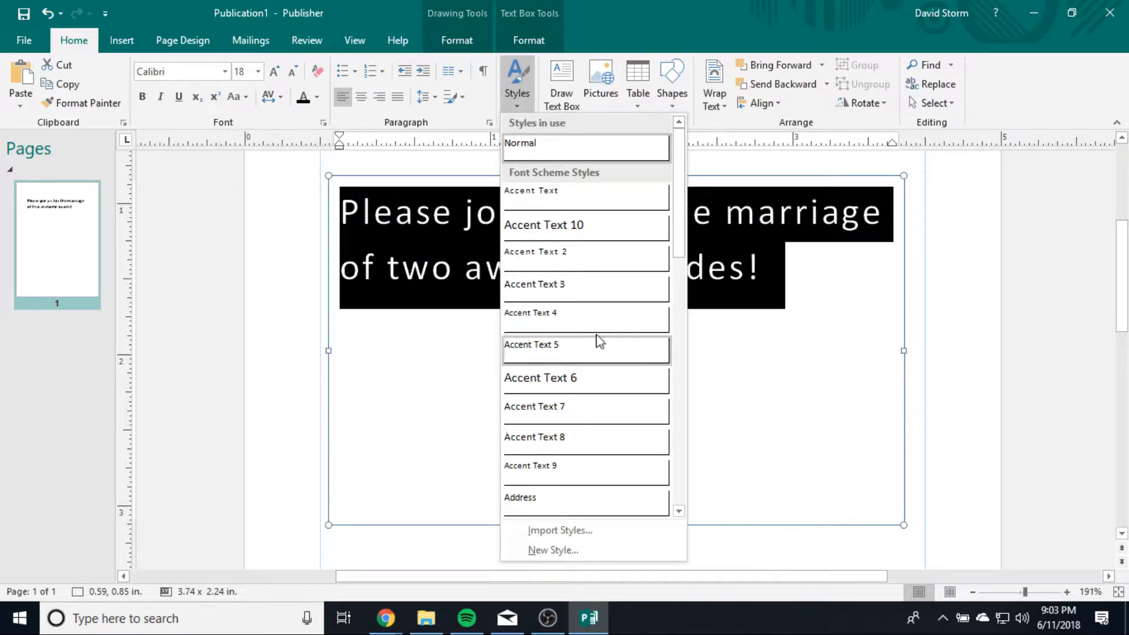
{"action": "scroll", "coordinate": [588, 388], "scroll_direction": "down", "scroll_amount": 8}
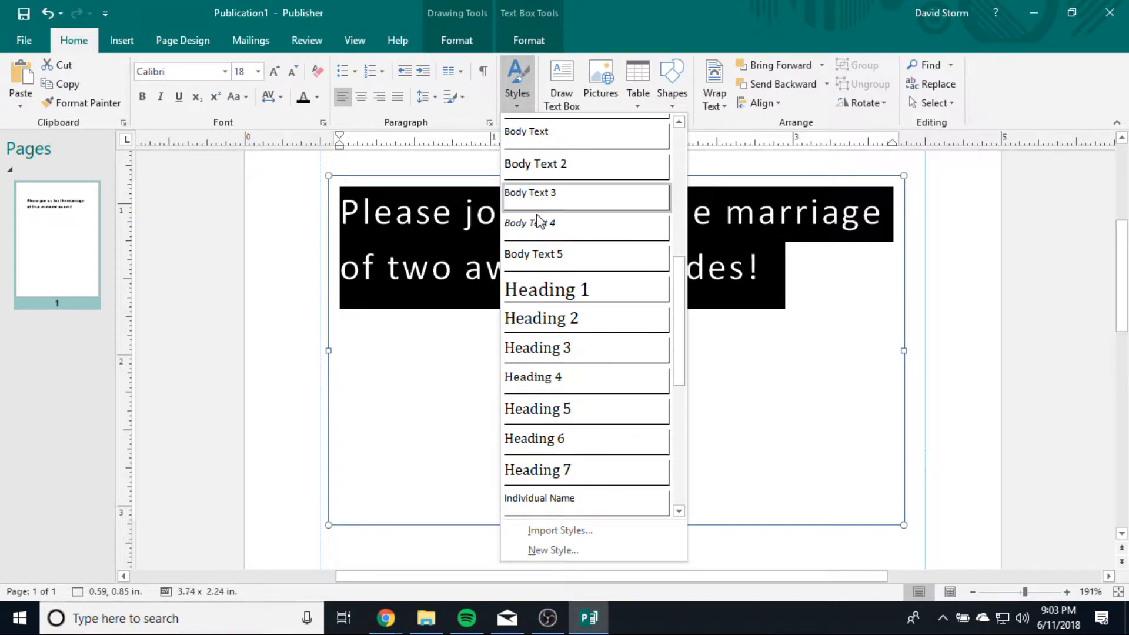
{"action": "scroll", "coordinate": [566, 250], "scroll_direction": "up", "scroll_amount": 1}
{"action": "scroll", "coordinate": [568, 249], "scroll_direction": "up", "scroll_amount": 4}
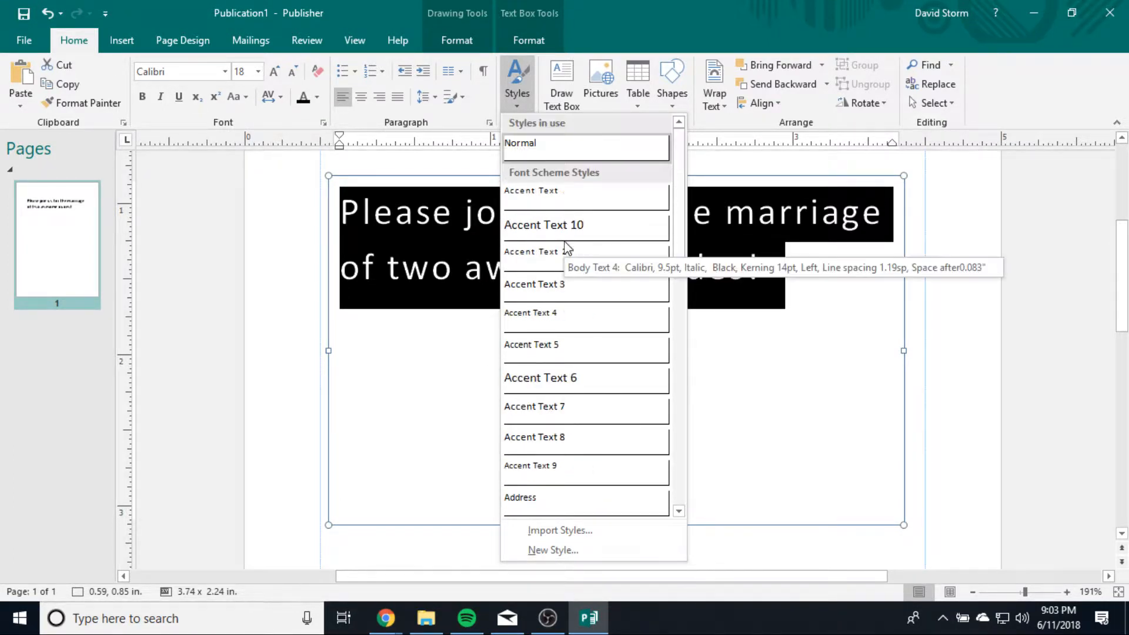
{"action": "left_click", "coordinate": [557, 253]}
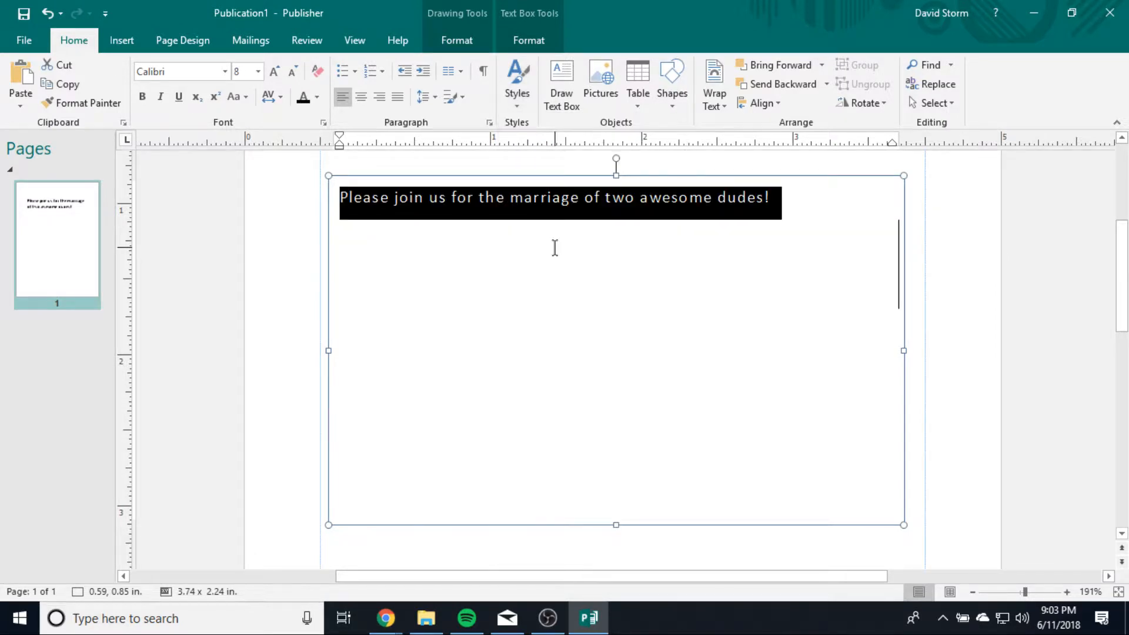
{"action": "key", "text": "ctrl+z"}
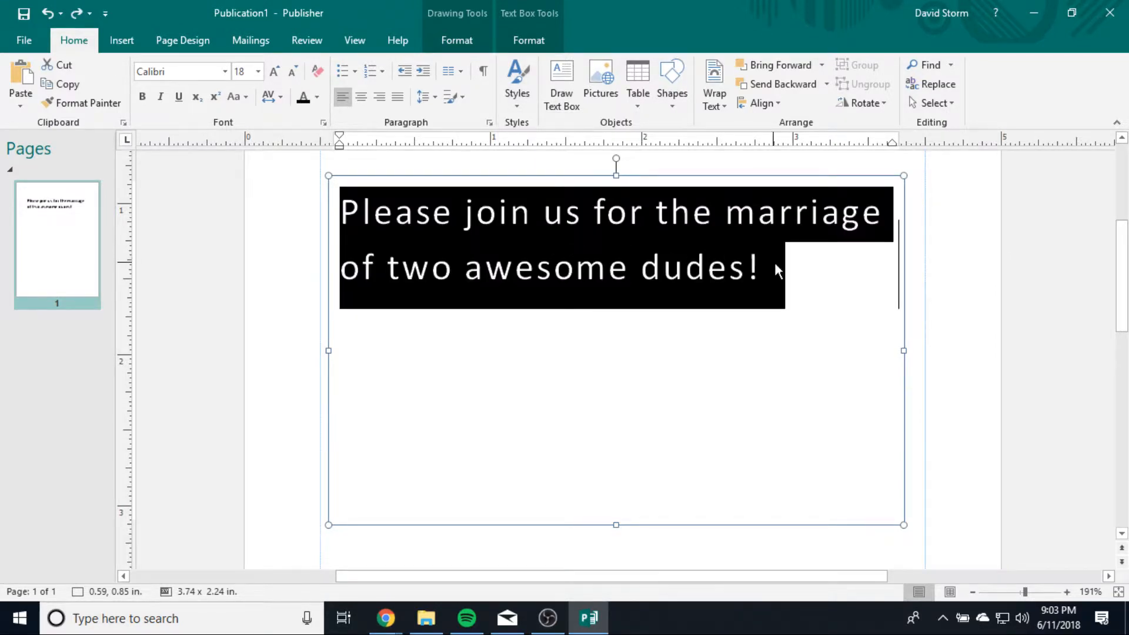
{"action": "left_click", "coordinate": [801, 274]}
{"action": "left_click", "coordinate": [1007, 316]}
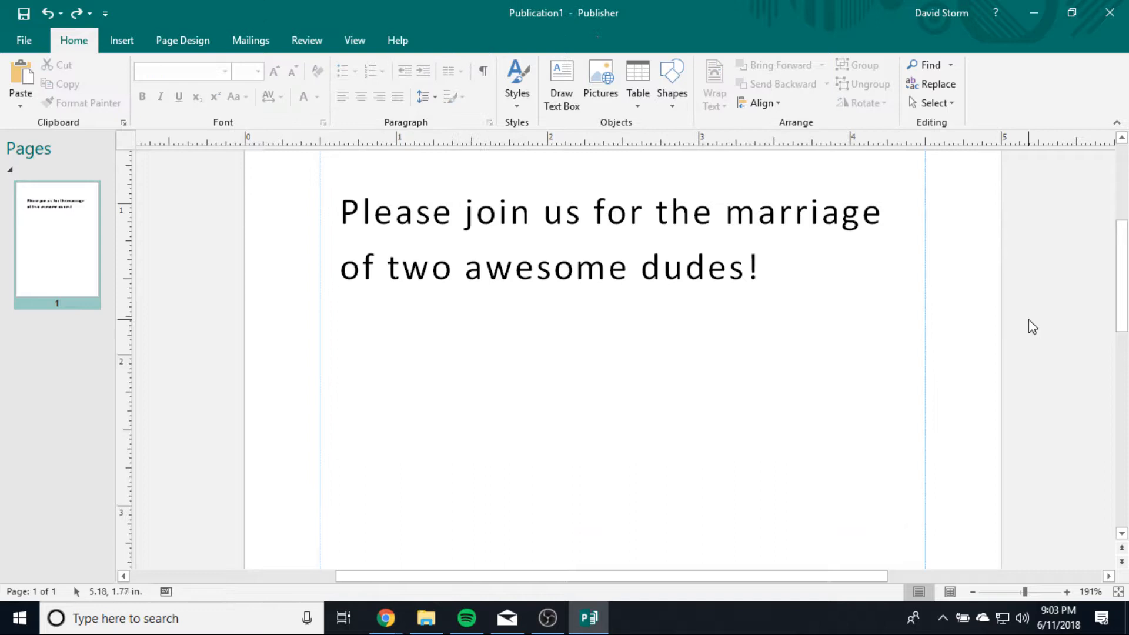
Select the whole invitation sentence and open its full font settings, placed so part of the text stays in view.
{"action": "left_click", "coordinate": [789, 278]}
{"action": "left_click_drag", "start_coordinate": [789, 278], "coordinate": [339, 207]}
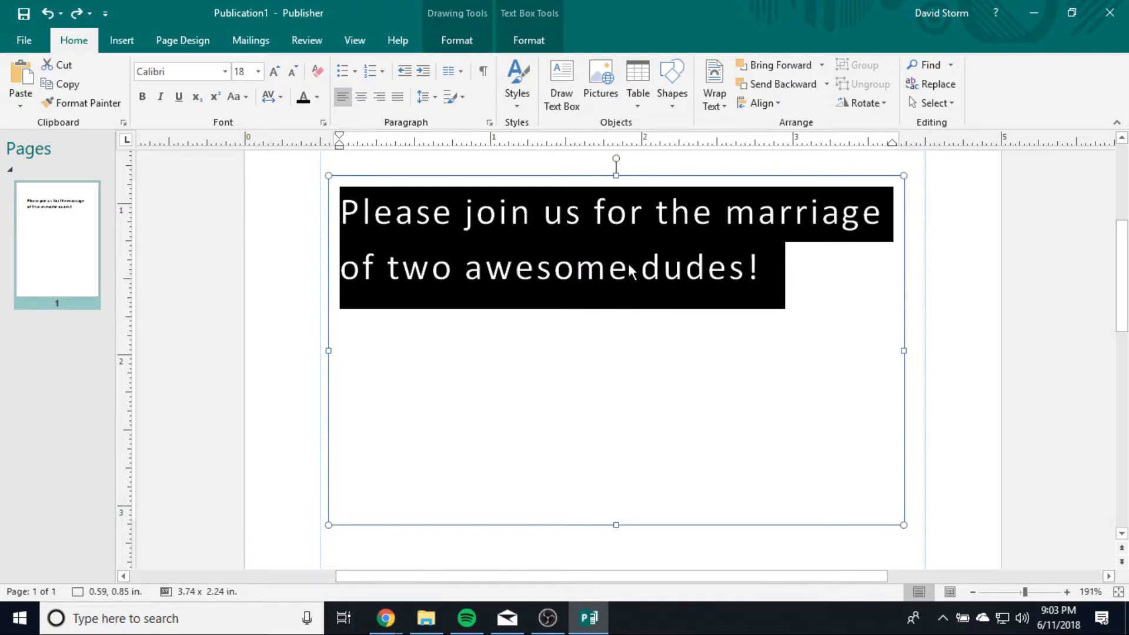
{"action": "left_click", "coordinate": [530, 41]}
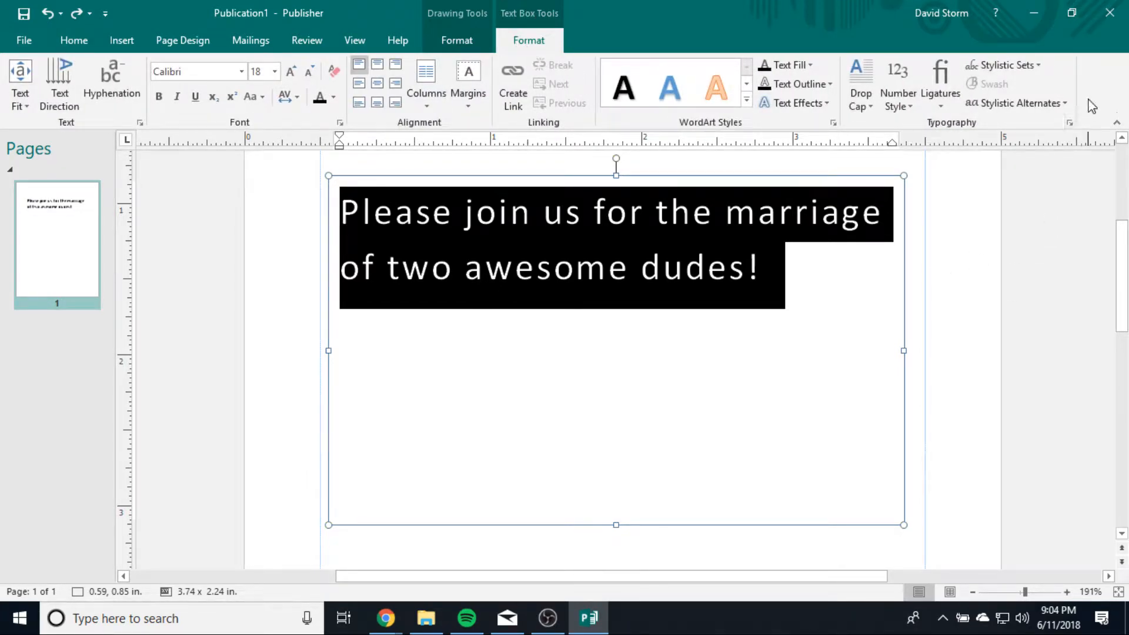
{"action": "left_click", "coordinate": [1070, 122]}
{"action": "left_click_drag", "start_coordinate": [575, 84], "coordinate": [818, 98]}
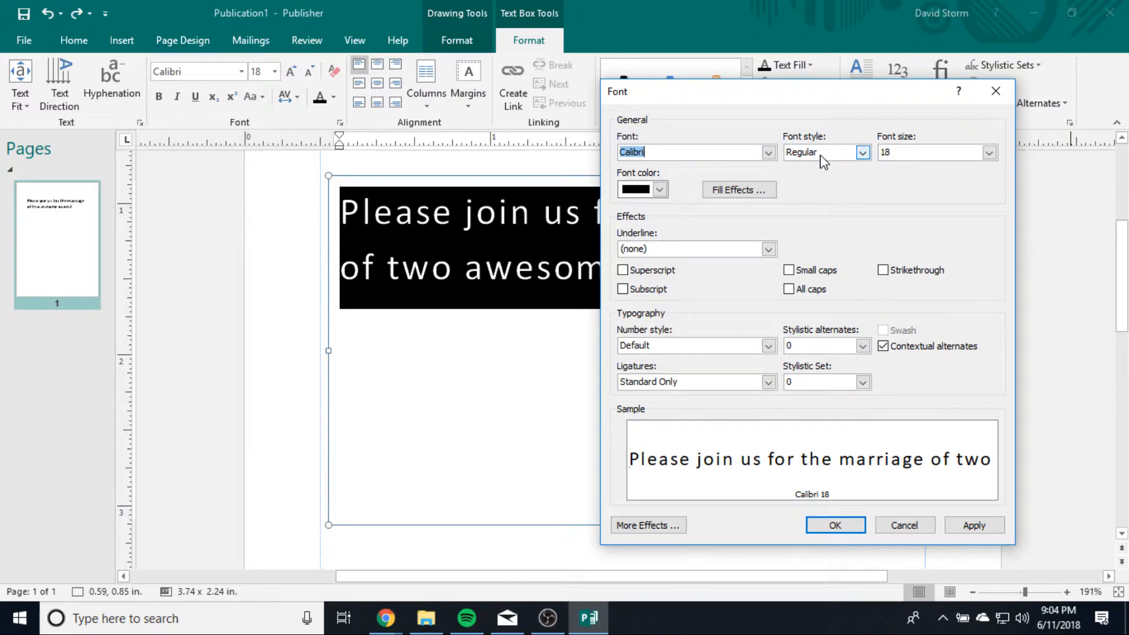
{"action": "left_click_drag", "start_coordinate": [815, 92], "coordinate": [793, 79]}
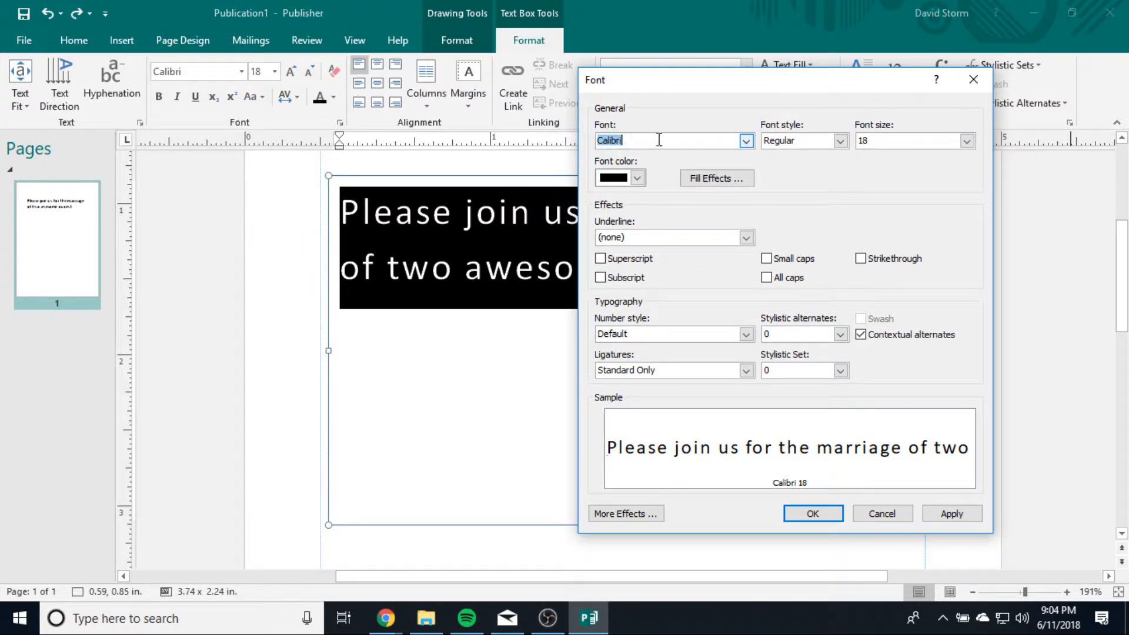
Examine the font style, underline and number style options available for the invitation sentence.
{"action": "left_click", "coordinate": [826, 145]}
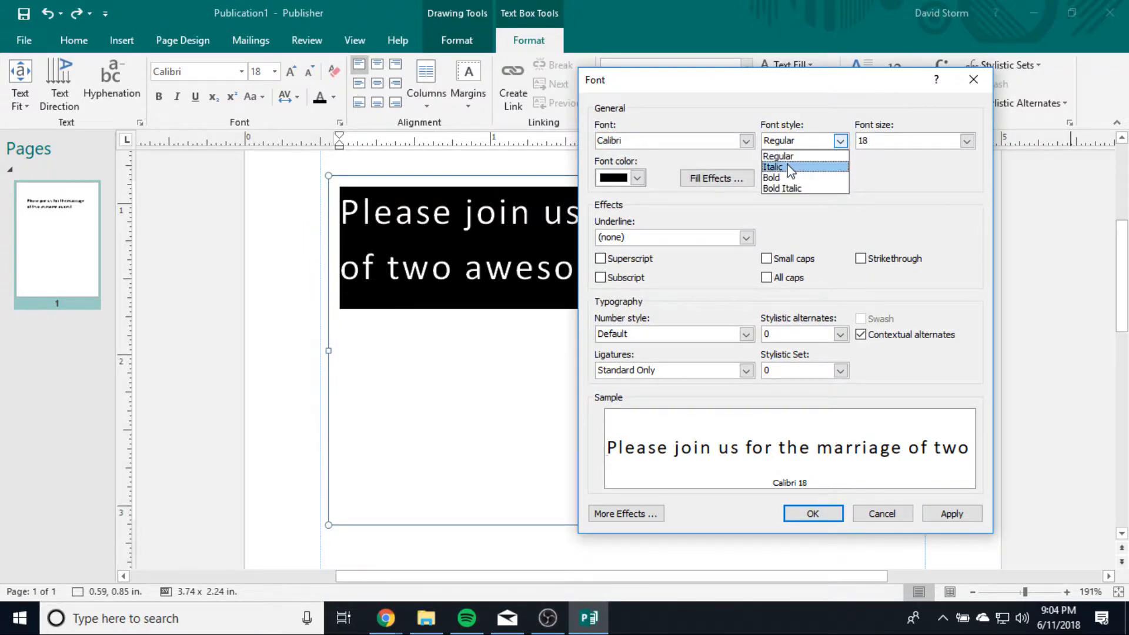
{"action": "left_click", "coordinate": [954, 169]}
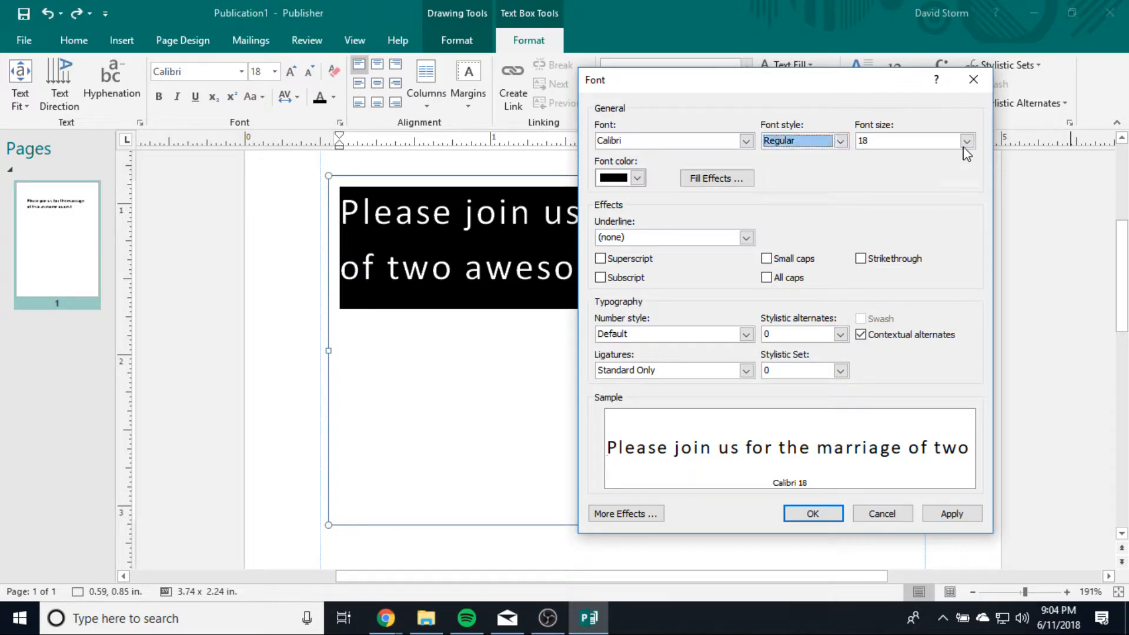
{"action": "left_click", "coordinate": [742, 186]}
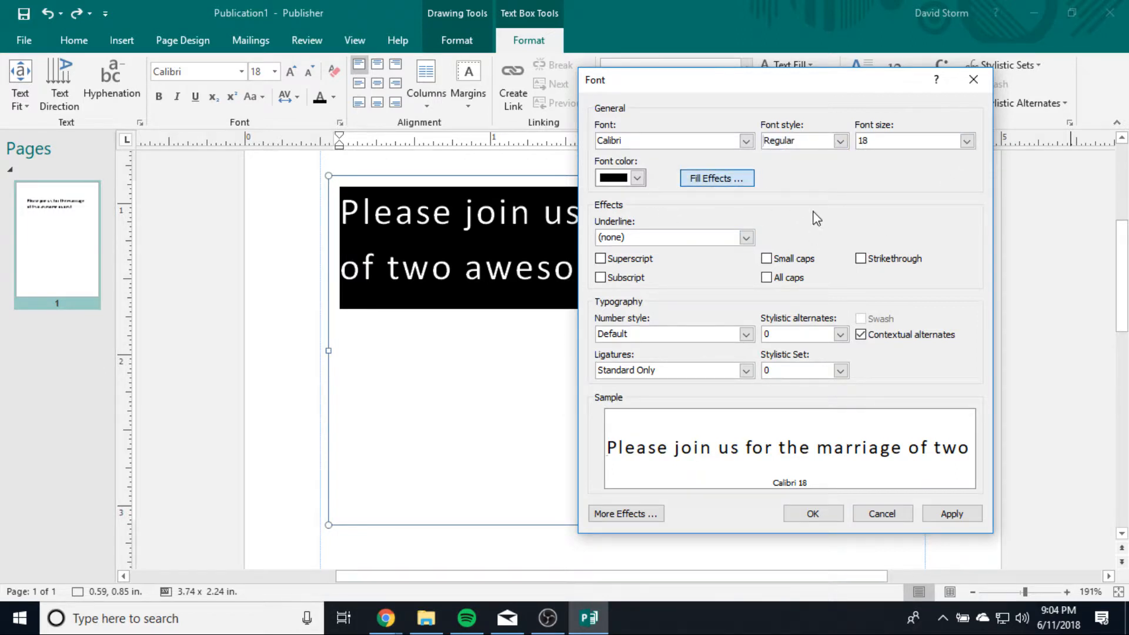
{"action": "left_click", "coordinate": [895, 109]}
{"action": "left_click", "coordinate": [746, 238]}
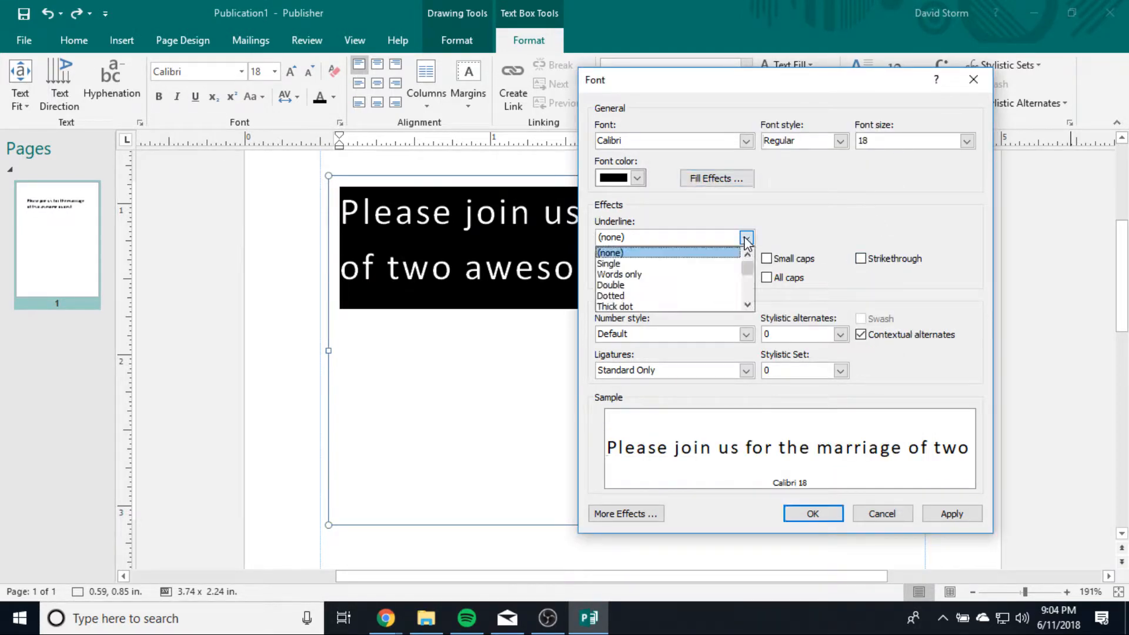
{"action": "left_click", "coordinate": [821, 247]}
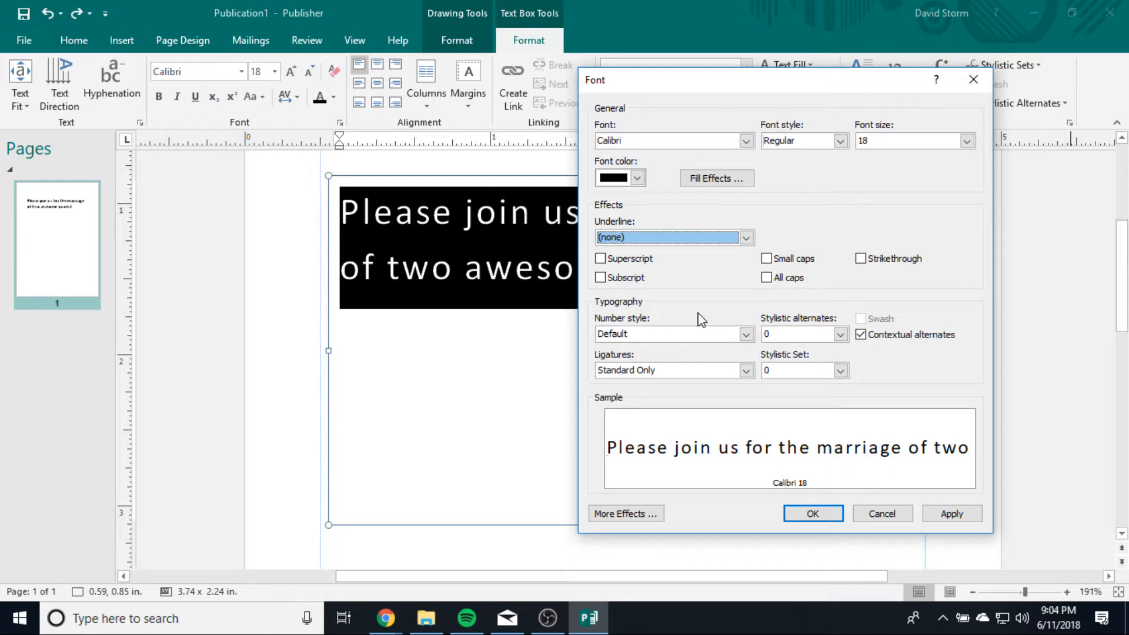
{"action": "left_click", "coordinate": [747, 334]}
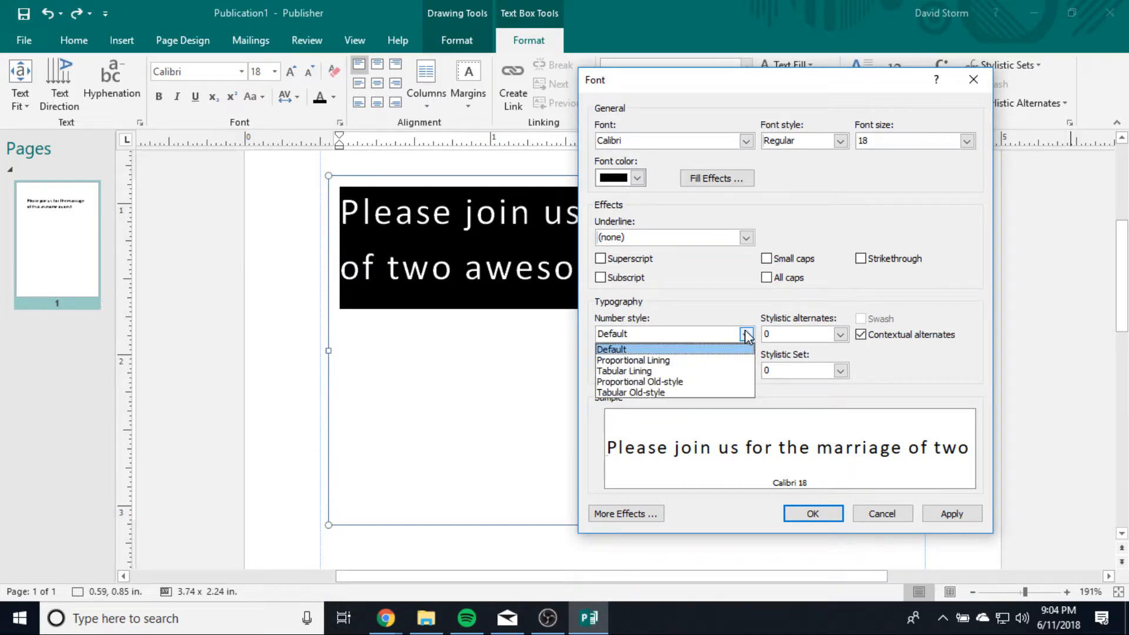
{"action": "left_click", "coordinate": [747, 334]}
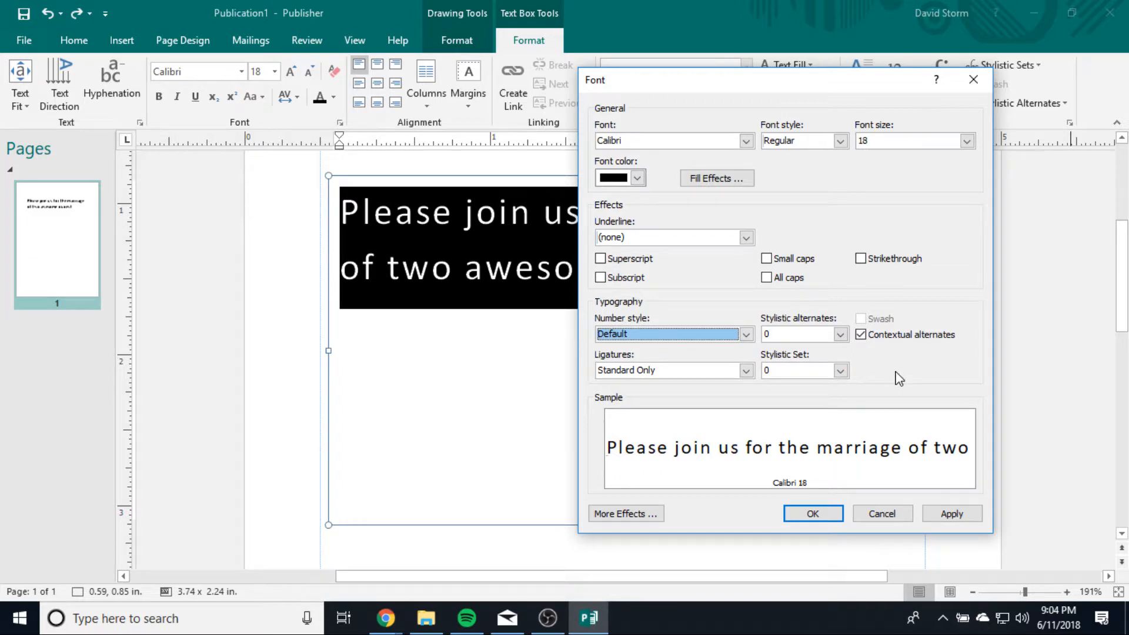
{"action": "left_click", "coordinate": [736, 338]}
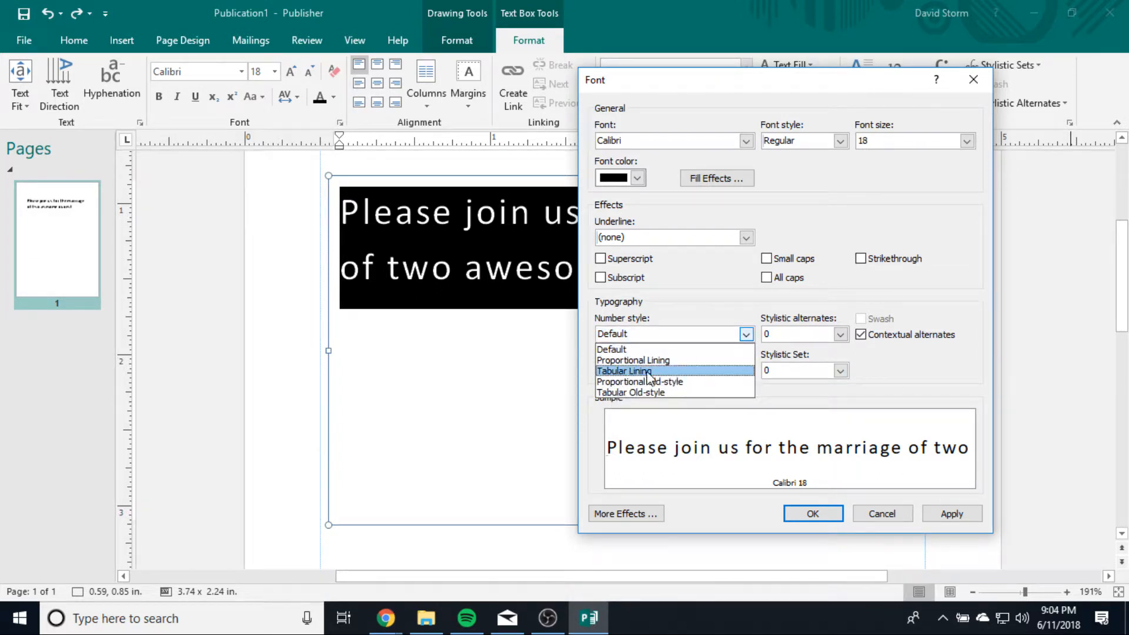
{"action": "left_click", "coordinate": [923, 376]}
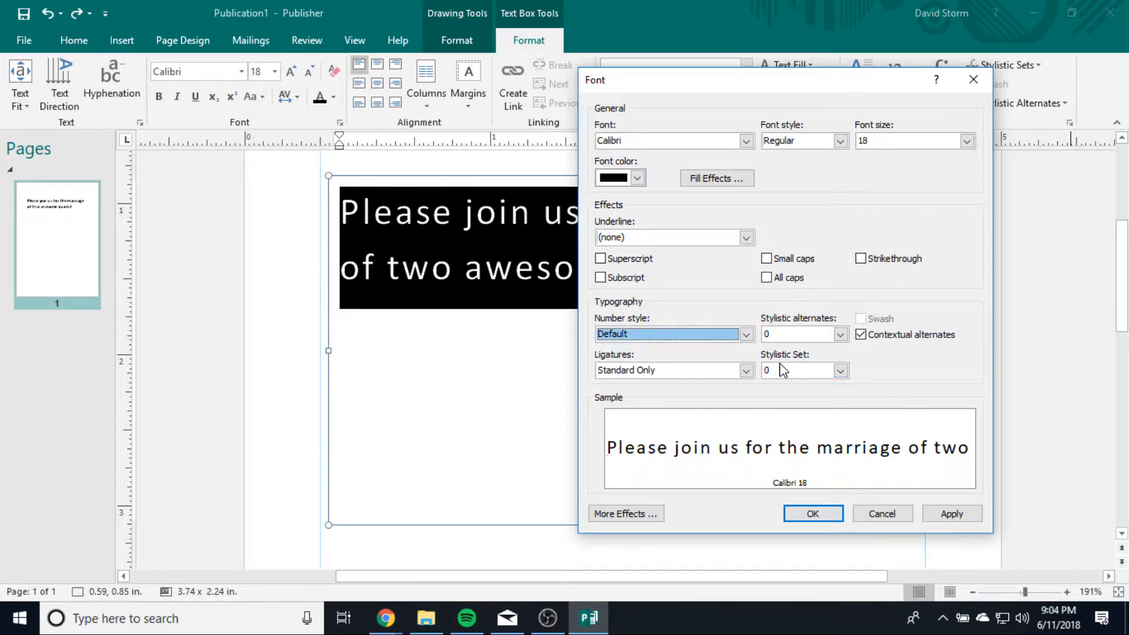
Try No Ligatures and Standard and Discretionary for the sentence, then return the ligatures to Standard Only.
{"action": "left_click", "coordinate": [745, 371]}
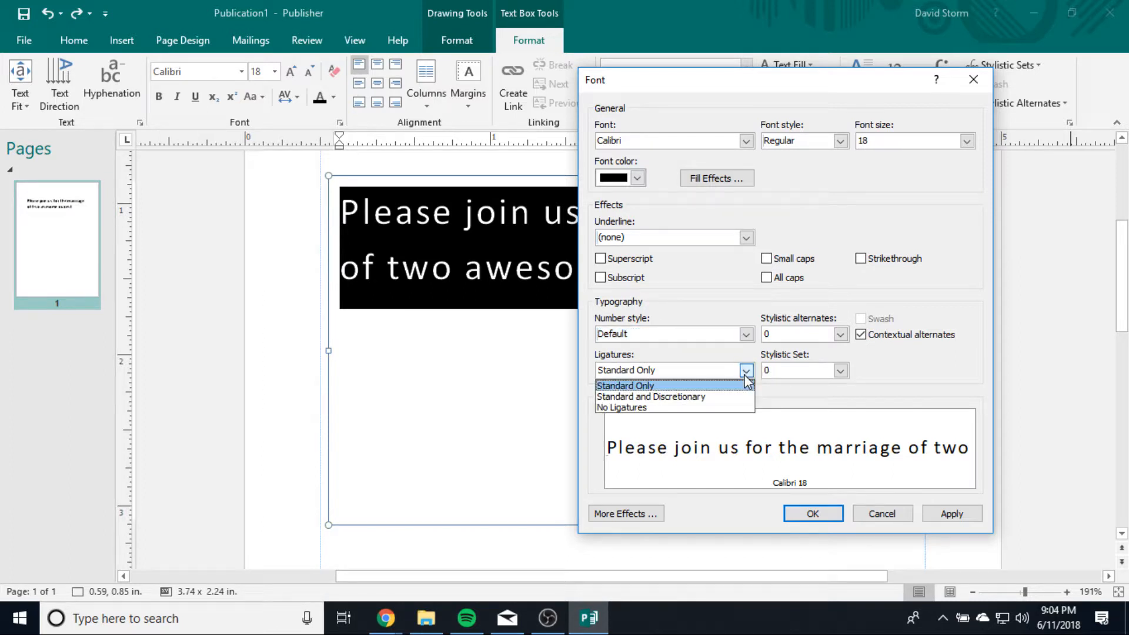
{"action": "left_click", "coordinate": [647, 407]}
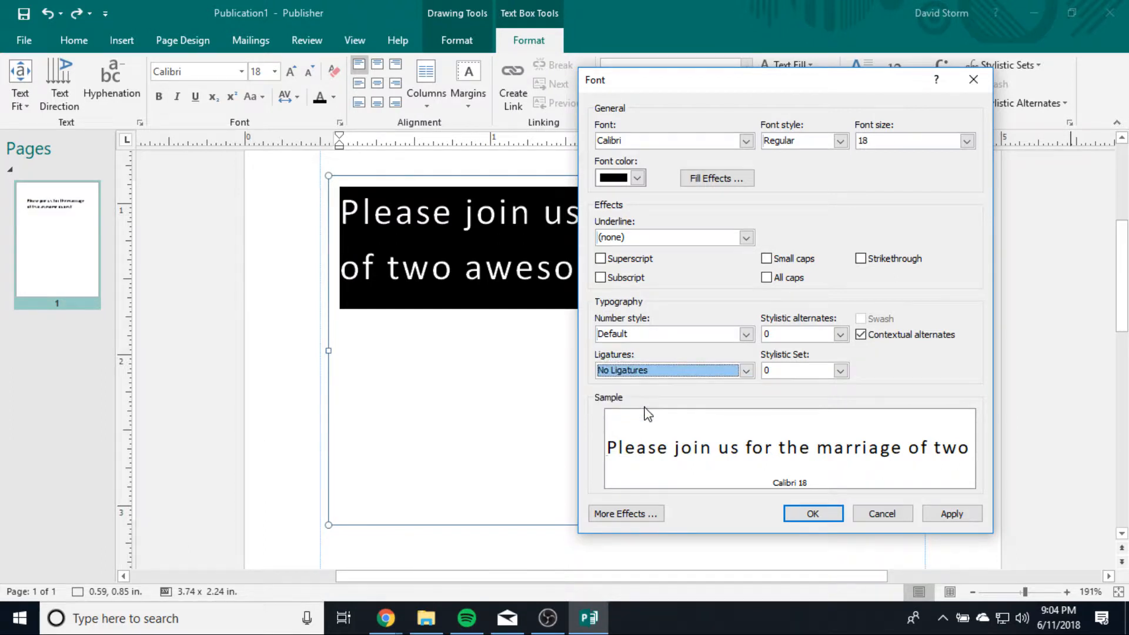
{"action": "left_click", "coordinate": [746, 371]}
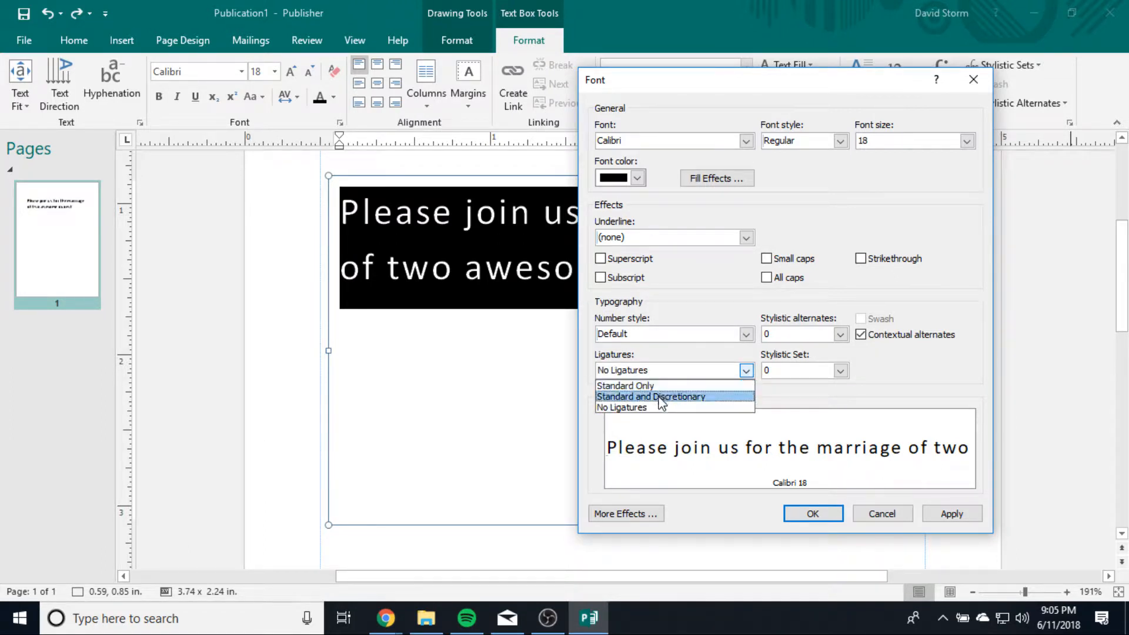
{"action": "left_click", "coordinate": [661, 397]}
{"action": "left_click", "coordinate": [743, 371]}
{"action": "left_click", "coordinate": [724, 385]}
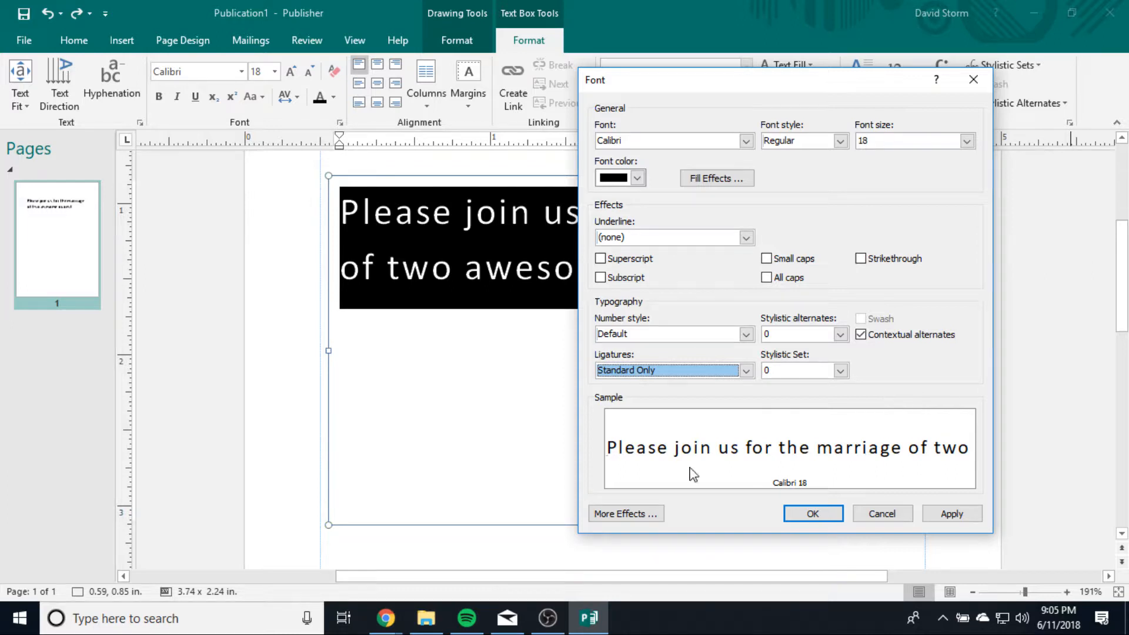
Try a custom text shadow with an angle of about 178° on the invitation sentence.
{"action": "left_click", "coordinate": [625, 514]}
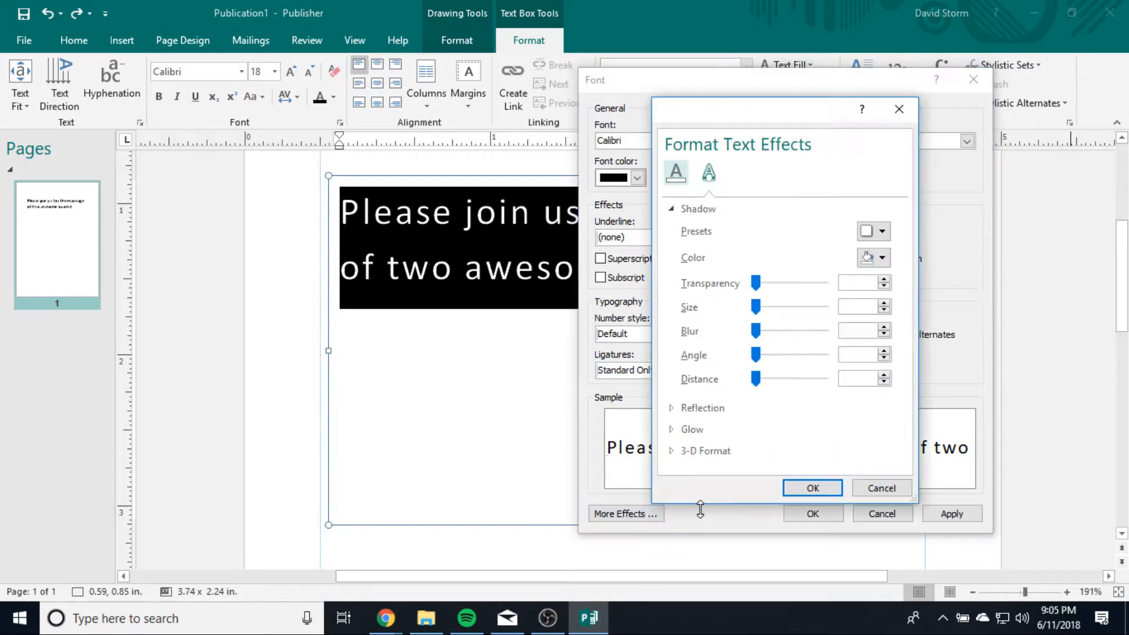
{"action": "left_click_drag", "start_coordinate": [817, 120], "coordinate": [758, 138]}
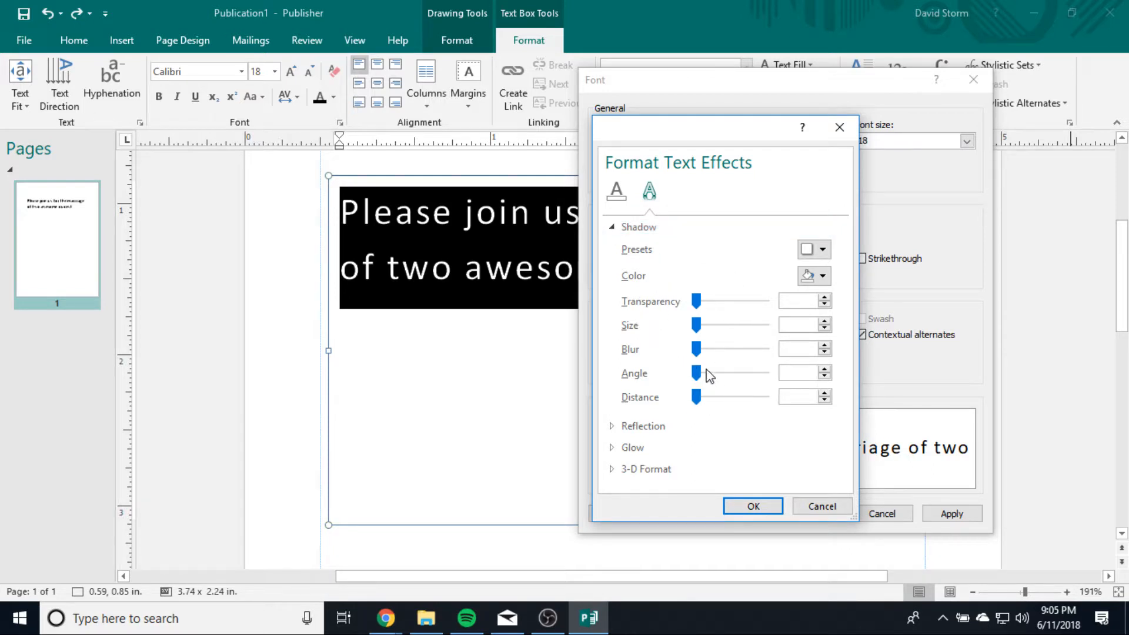
{"action": "left_click_drag", "start_coordinate": [697, 373], "coordinate": [731, 373]}
{"action": "left_click", "coordinate": [752, 506]}
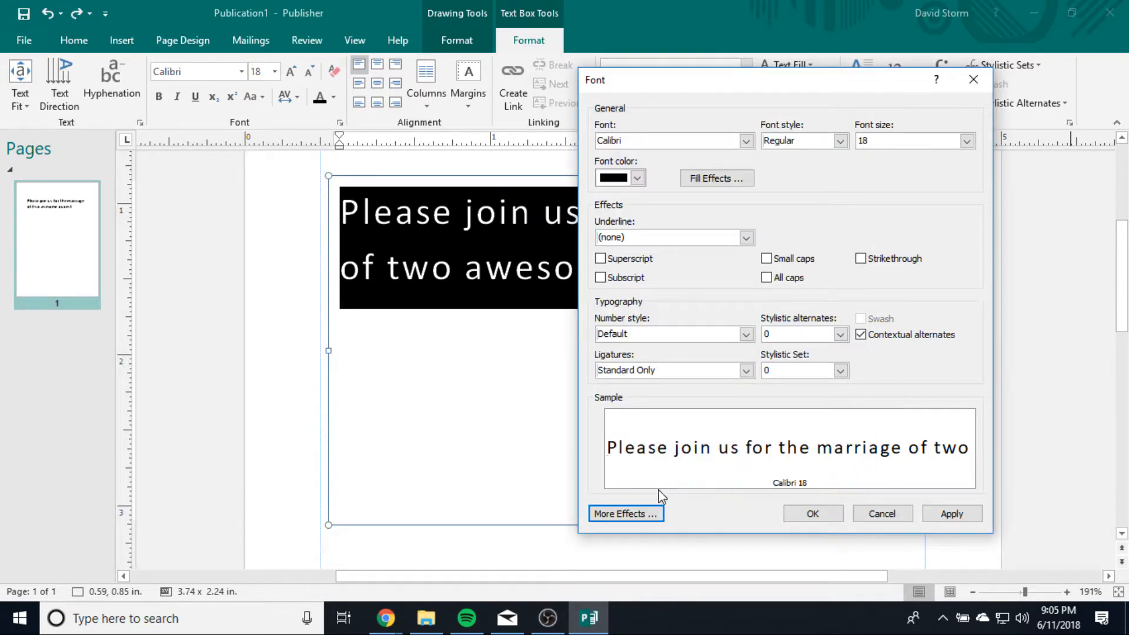
Apply the outer shadow preset with 60% transparency, 4 pt blur, 0° angle and 3 pt distance to the sentence.
{"action": "left_click", "coordinate": [645, 515]}
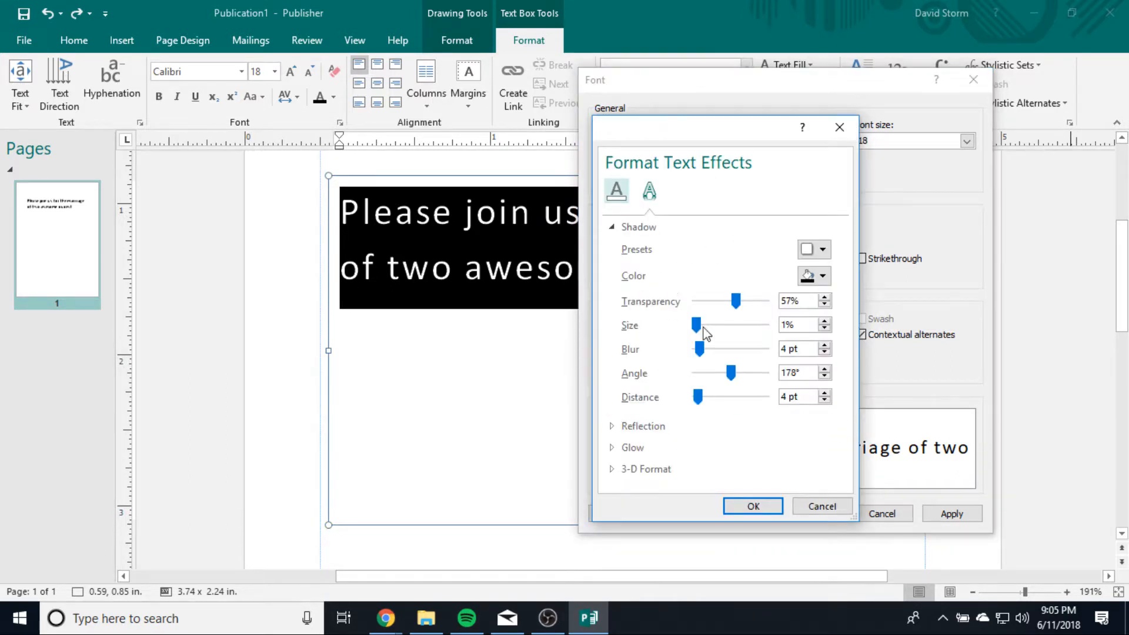
{"action": "left_click", "coordinate": [829, 252]}
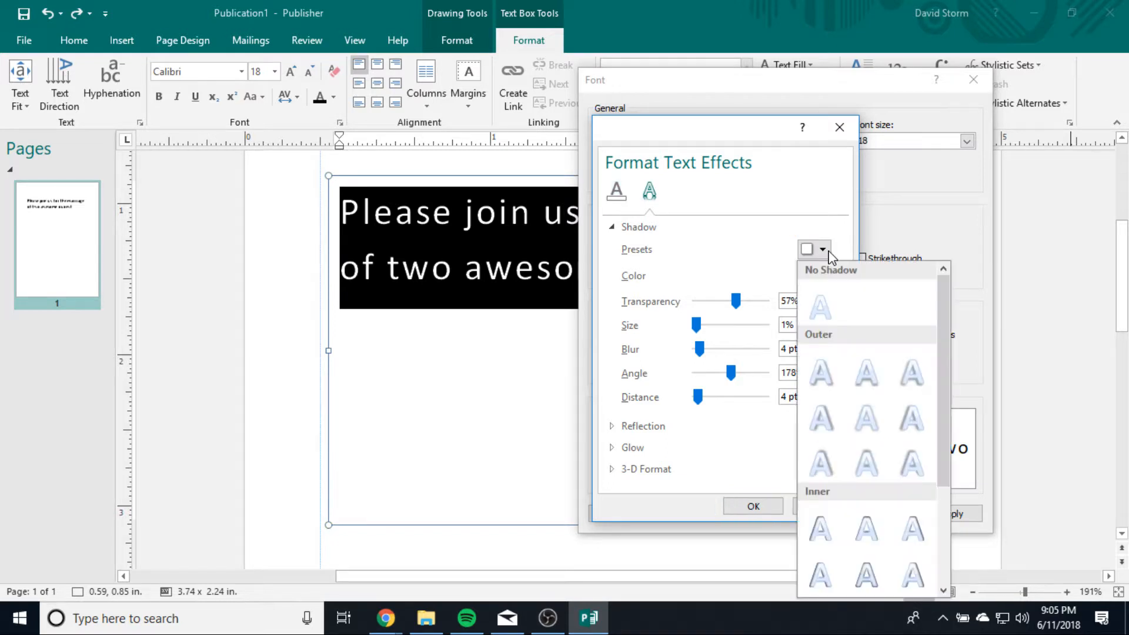
{"action": "left_click", "coordinate": [822, 419]}
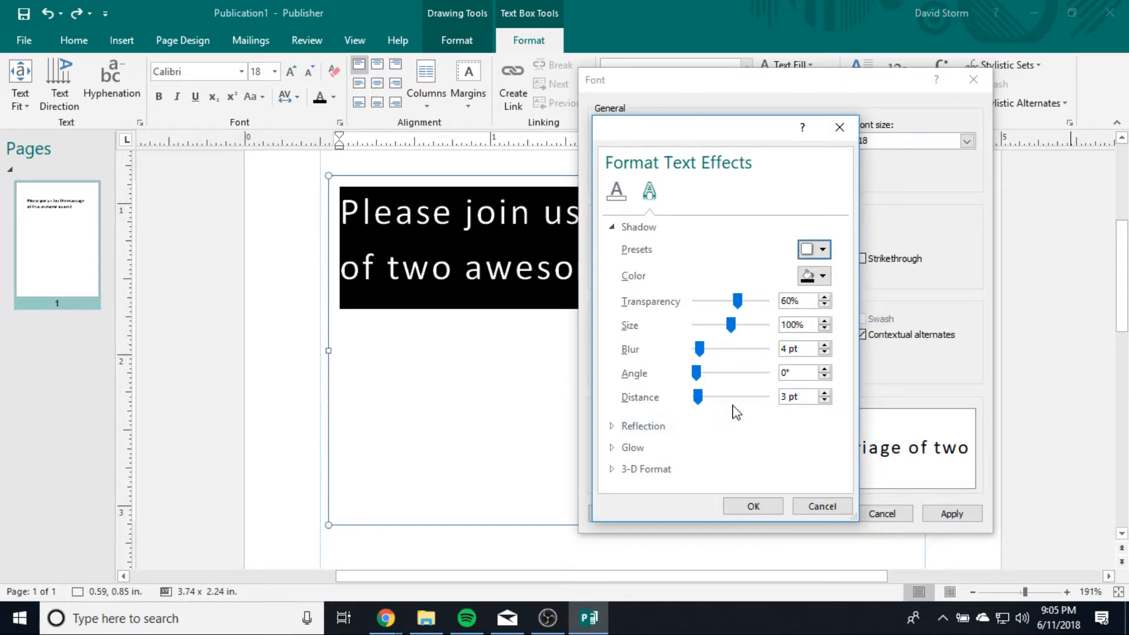
Add the reflection preset with 40% transparency, 60% size, 0.5 pt blur and 2.4 pt distance, and apply the text effects to the sentence.
{"action": "left_click", "coordinate": [613, 429]}
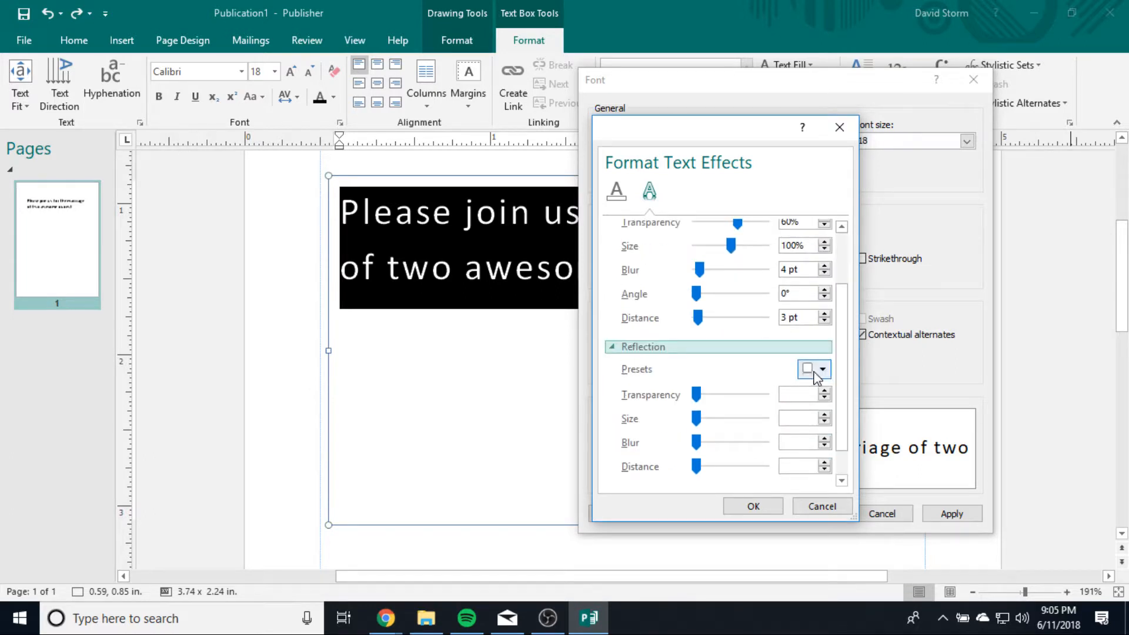
{"action": "left_click", "coordinate": [821, 370]}
{"action": "left_click", "coordinate": [865, 287]}
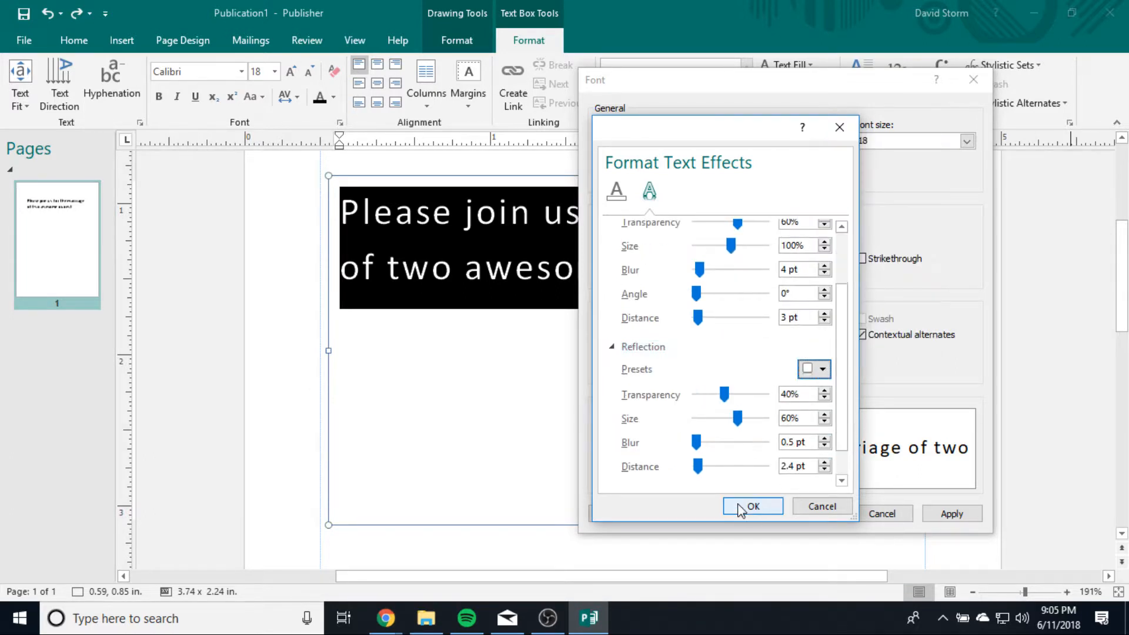
{"action": "left_click", "coordinate": [752, 508]}
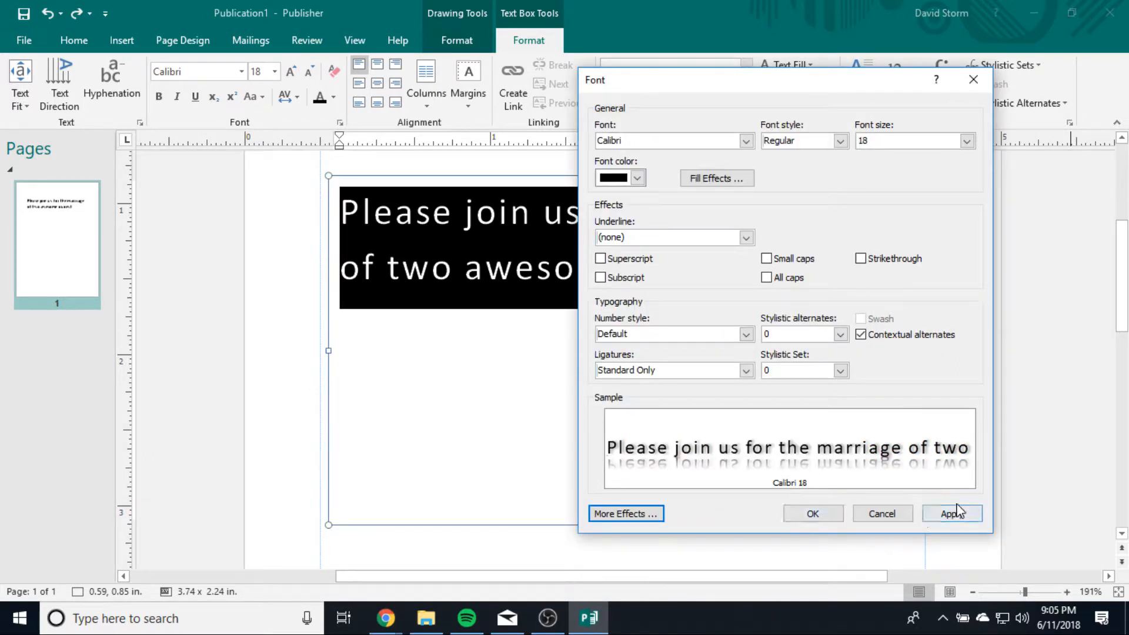
{"action": "left_click", "coordinate": [813, 514]}
{"action": "left_click", "coordinate": [845, 449]}
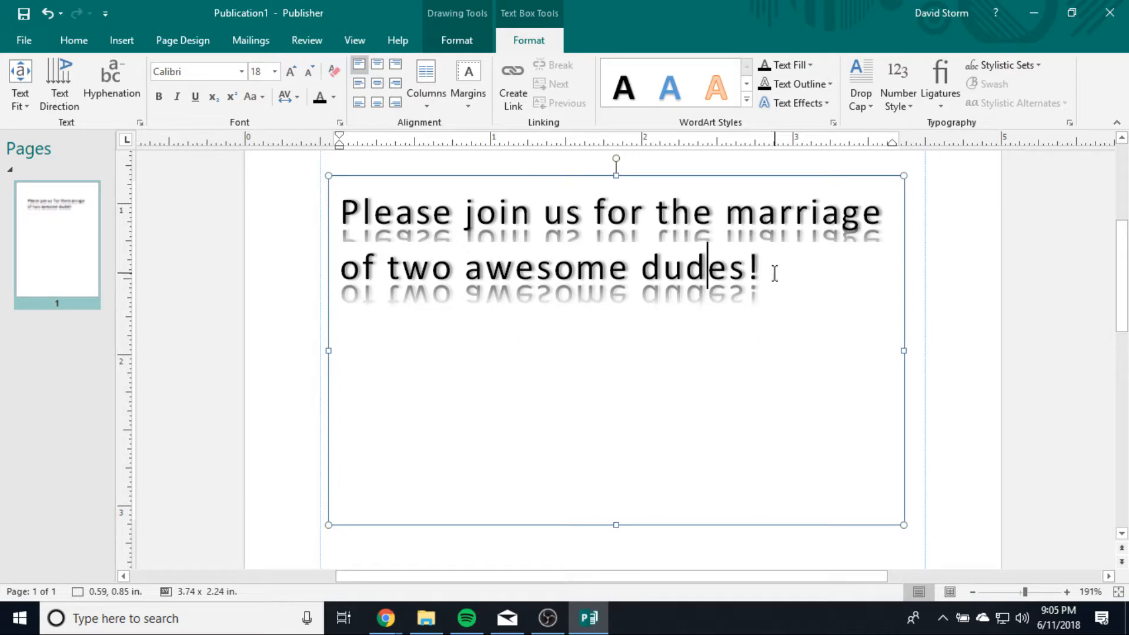
Reopen the text effects for the whole sentence, examine the 3-D Format settings and close without changes.
{"action": "left_click_drag", "start_coordinate": [764, 272], "coordinate": [255, 221]}
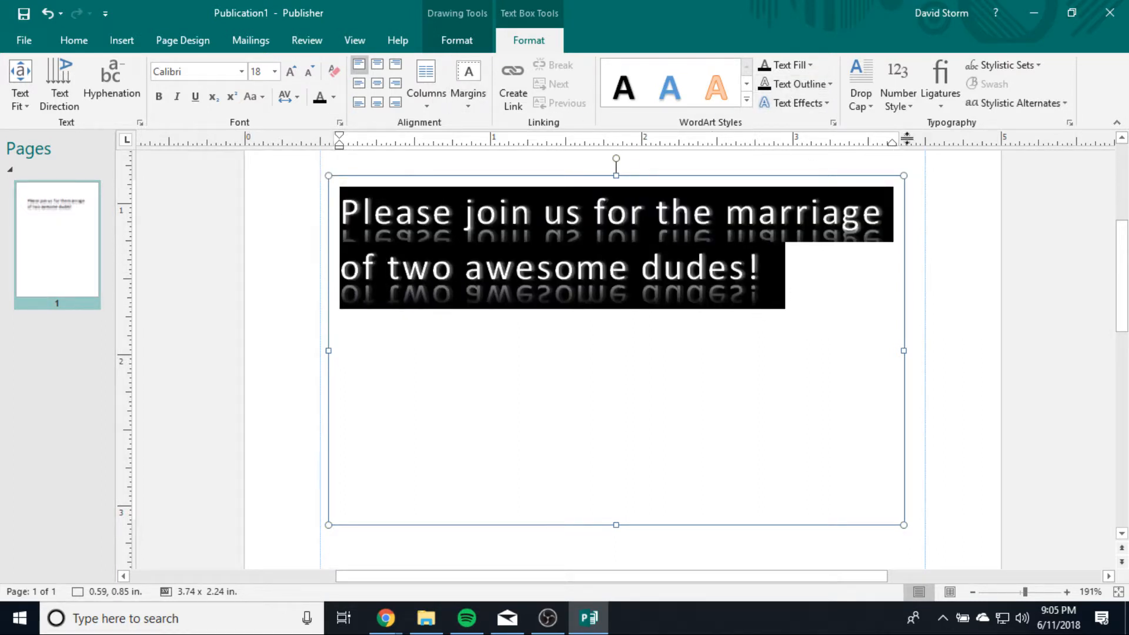
{"action": "left_click", "coordinate": [1070, 122]}
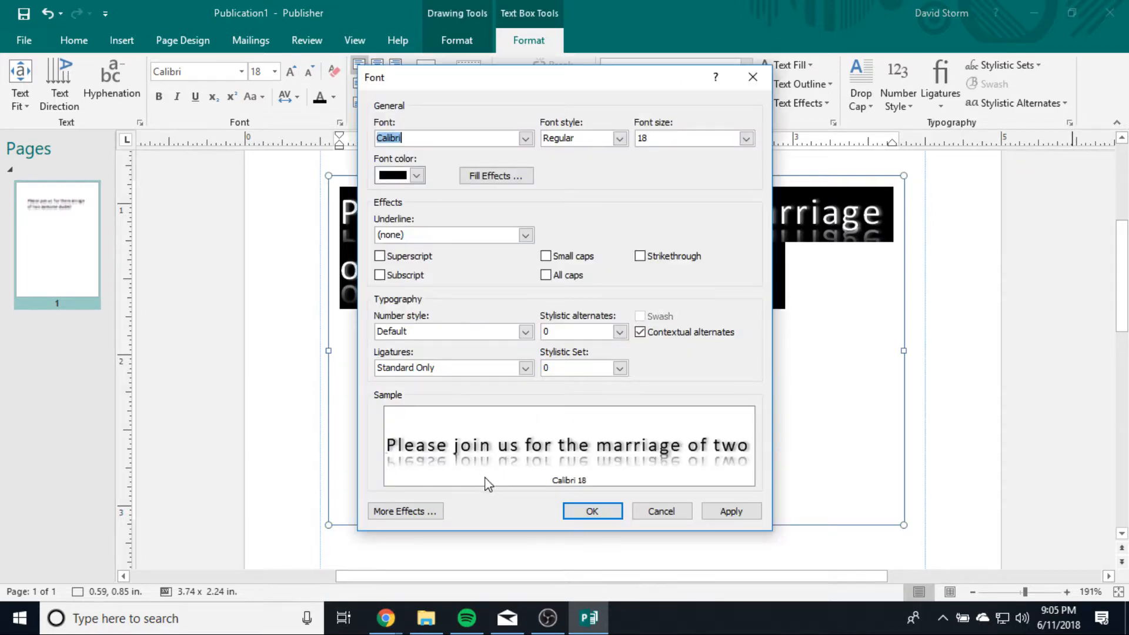
{"action": "left_click", "coordinate": [441, 513]}
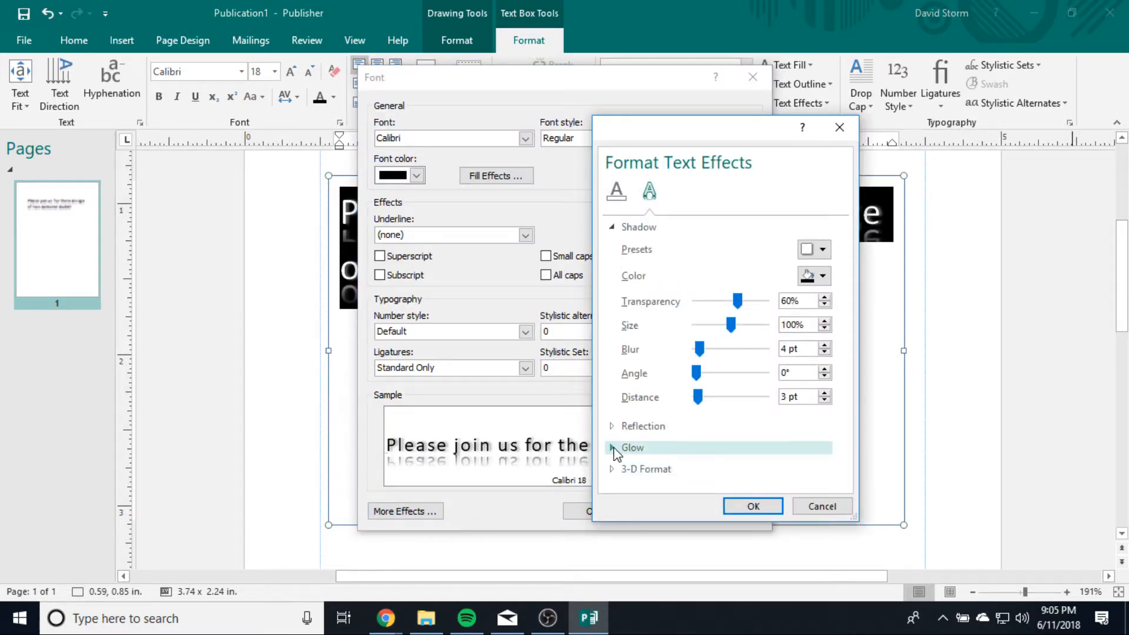
{"action": "left_click", "coordinate": [615, 471]}
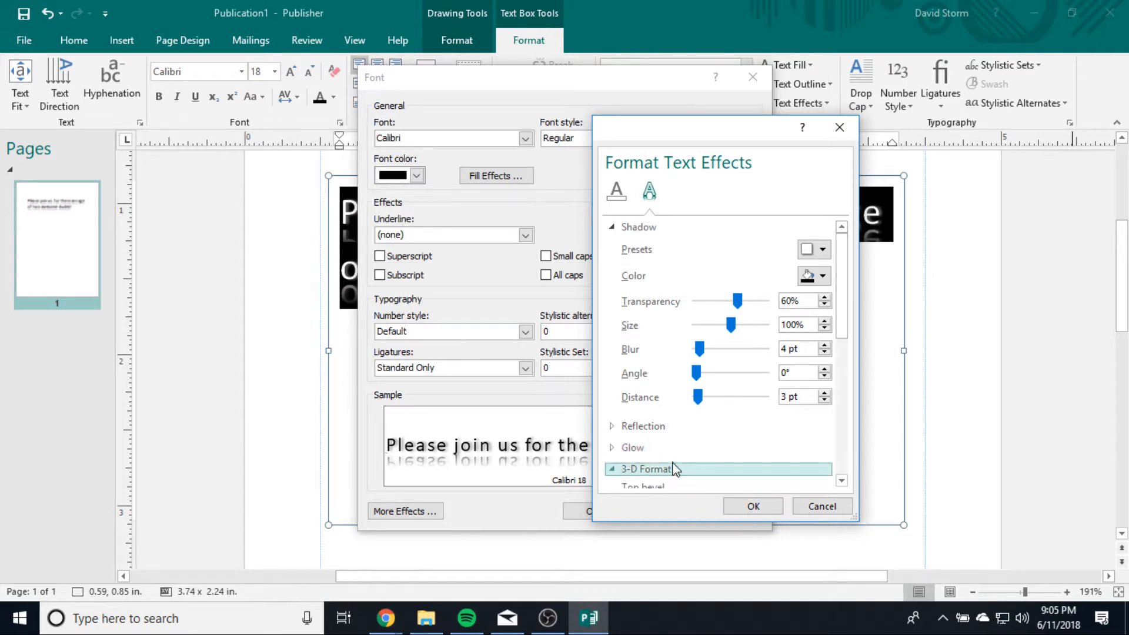
{"action": "scroll", "coordinate": [677, 465], "scroll_direction": "down", "scroll_amount": 5}
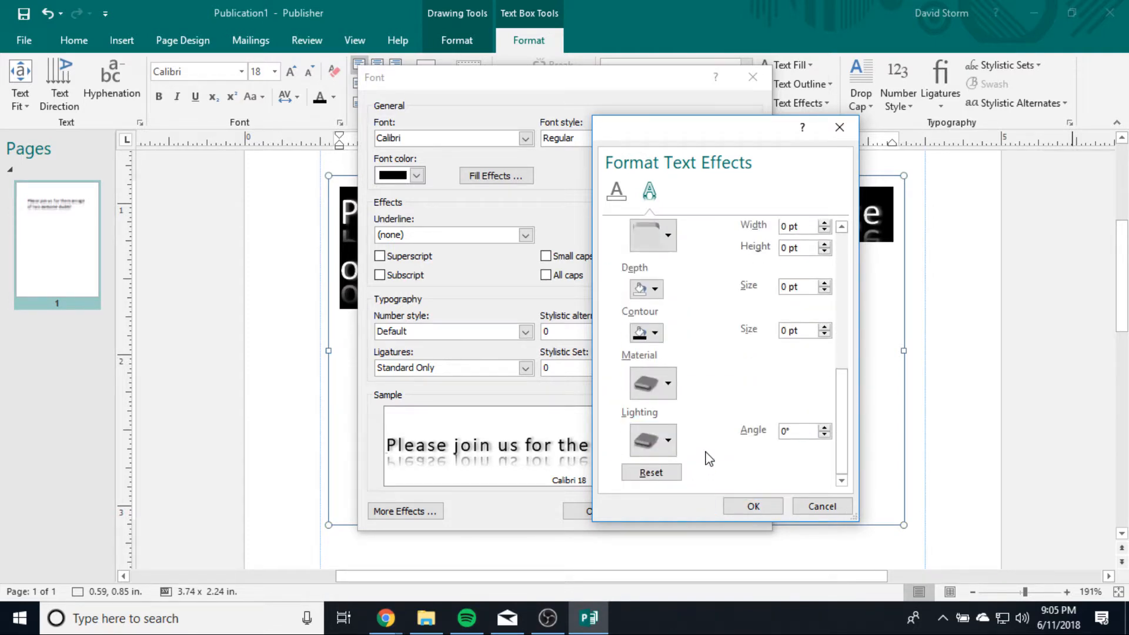
{"action": "left_click", "coordinate": [823, 506]}
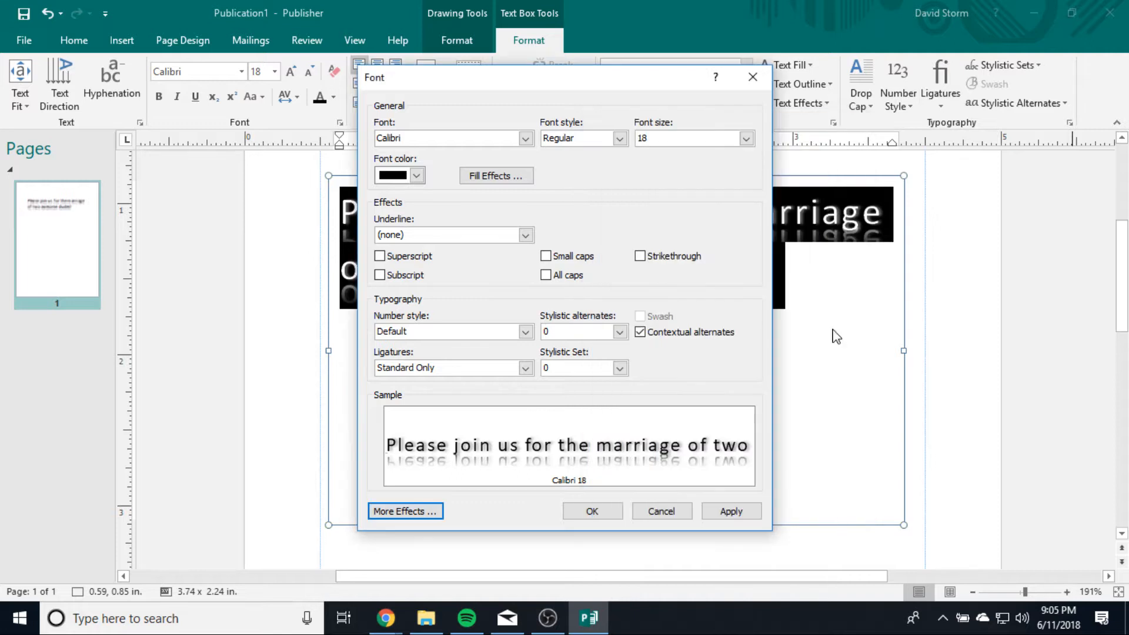
{"action": "left_click", "coordinate": [752, 77]}
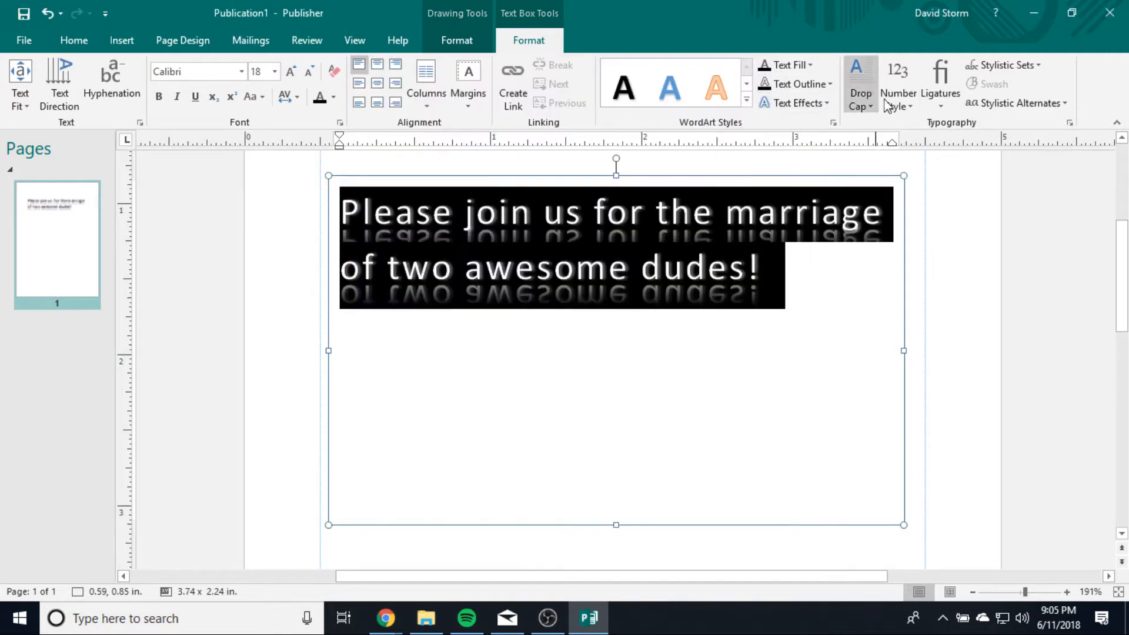
Look through the ligature and stylistic set options and apply Drop Cap Style 1 to the invitation sentence.
{"action": "left_click", "coordinate": [932, 104]}
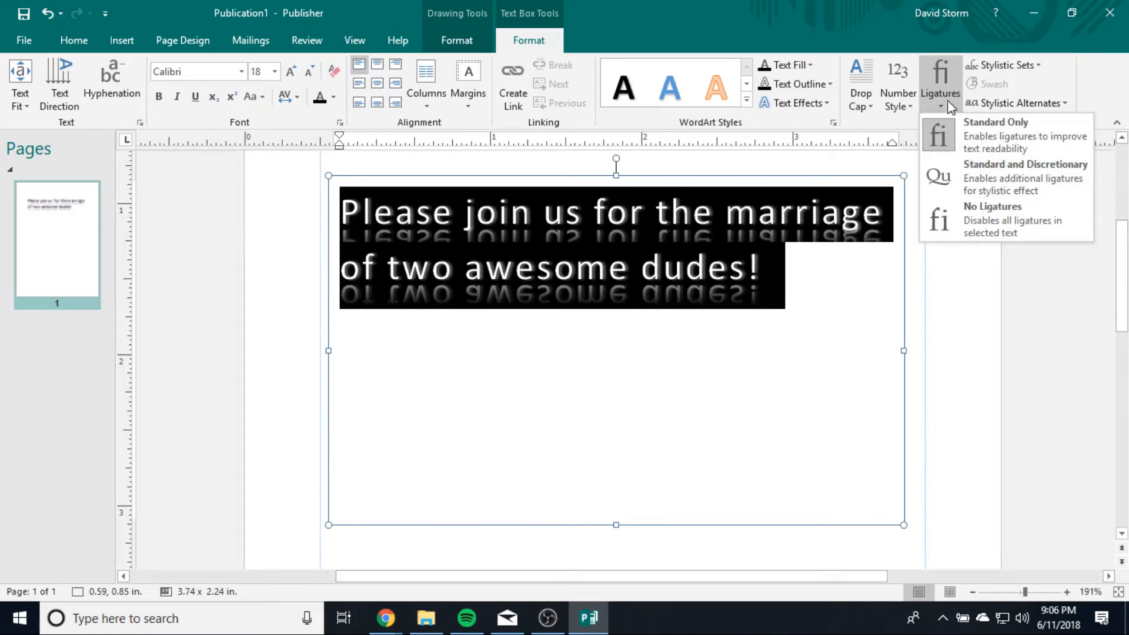
{"action": "left_click", "coordinate": [1019, 66]}
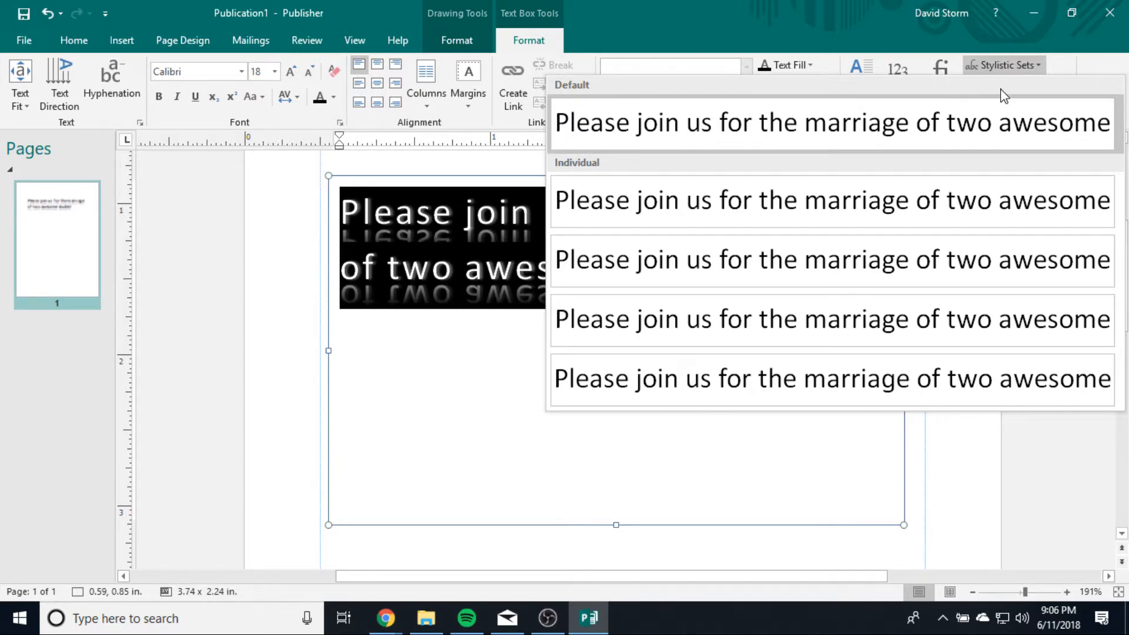
{"action": "left_click", "coordinate": [1031, 67]}
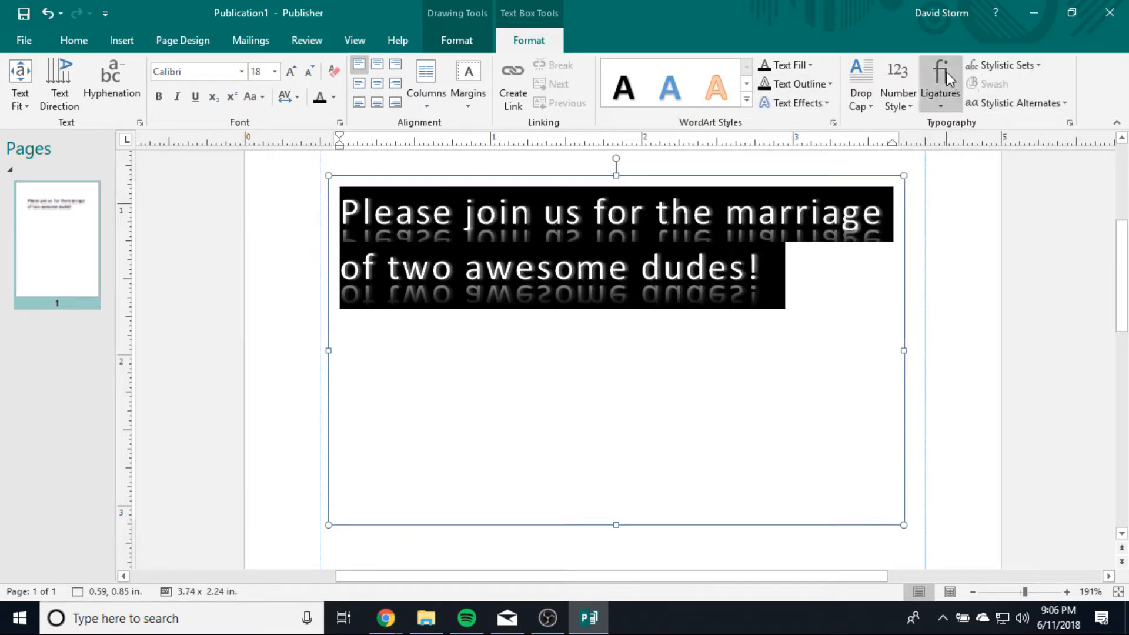
{"action": "left_click", "coordinate": [870, 108]}
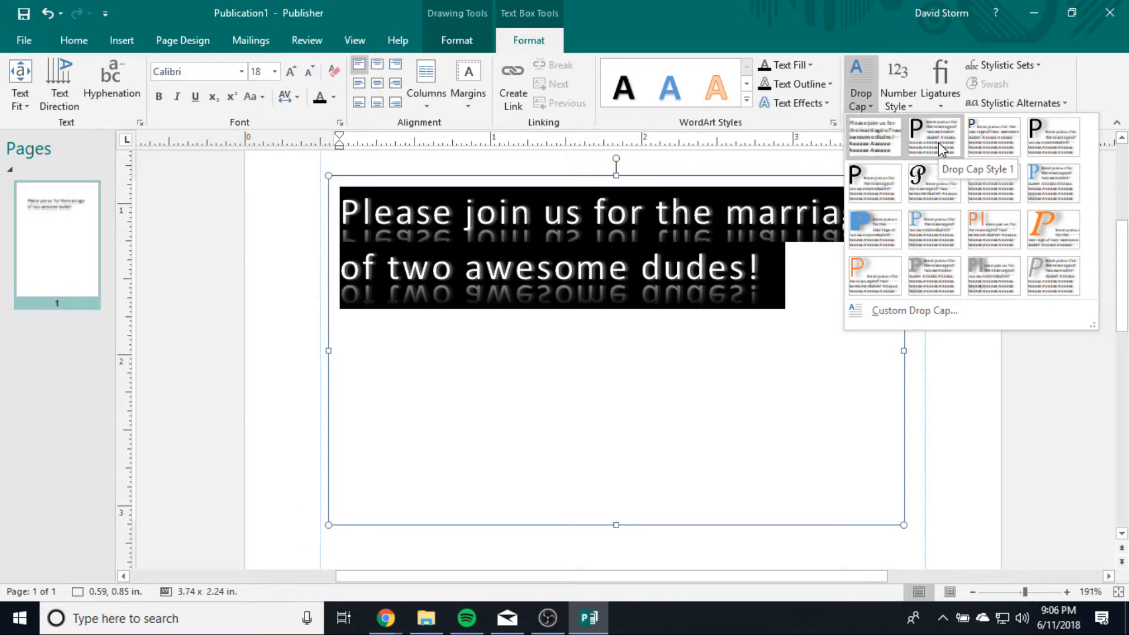
{"action": "left_click", "coordinate": [942, 148]}
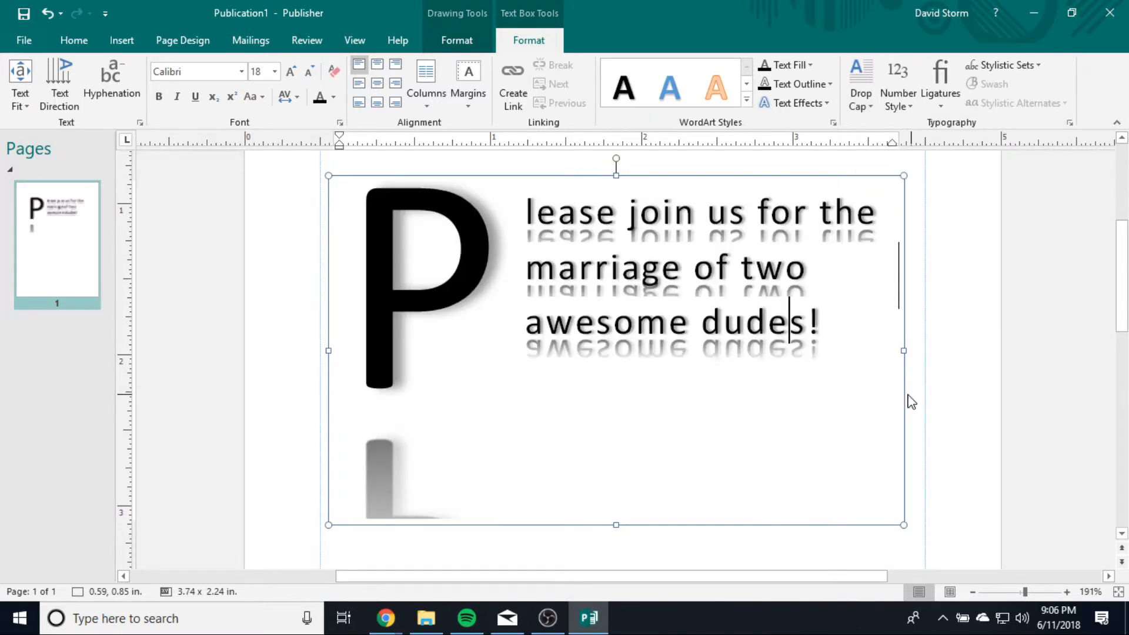
Remove the reflection from the whole invitation sentence through its text effects and apply the font settings.
{"action": "left_click_drag", "start_coordinate": [848, 334], "coordinate": [368, 244]}
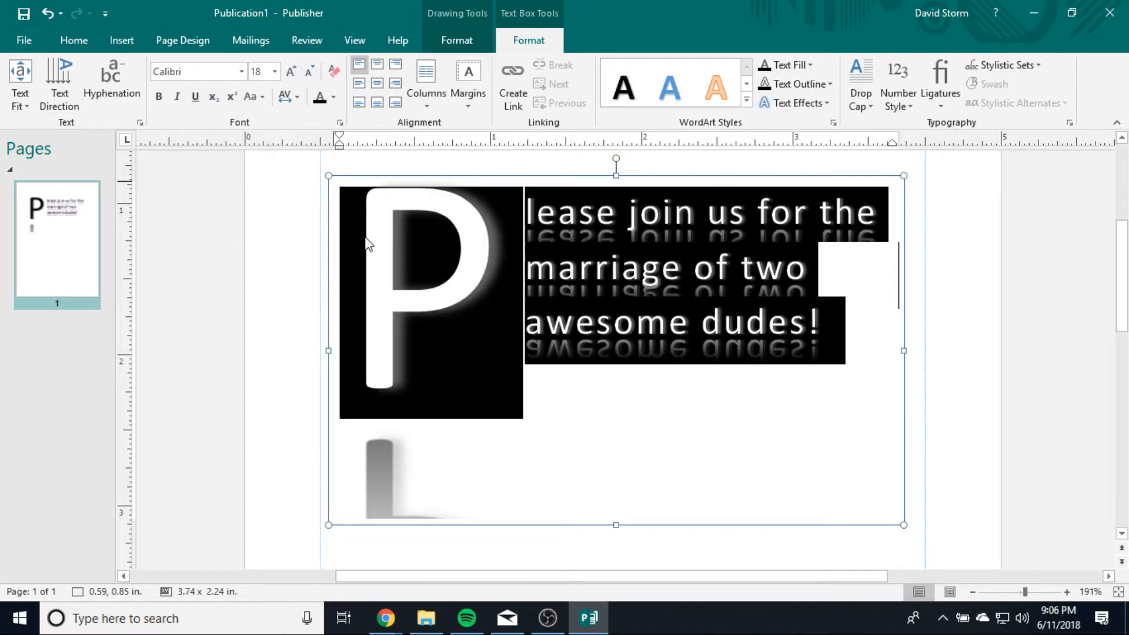
{"action": "left_click", "coordinate": [1071, 122]}
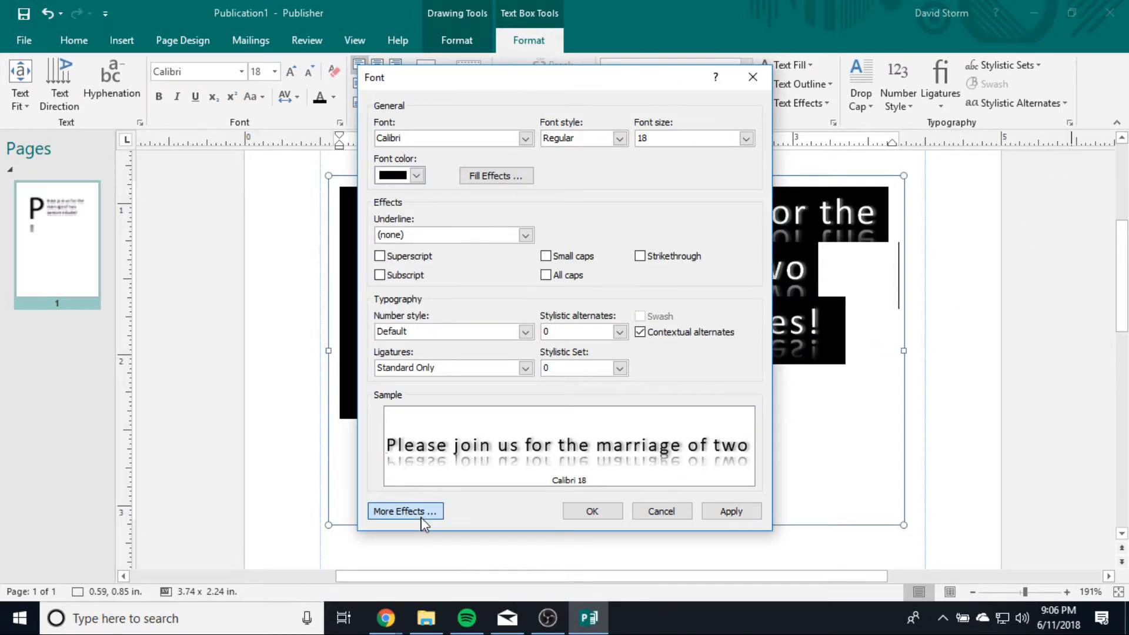
{"action": "left_click", "coordinate": [421, 511]}
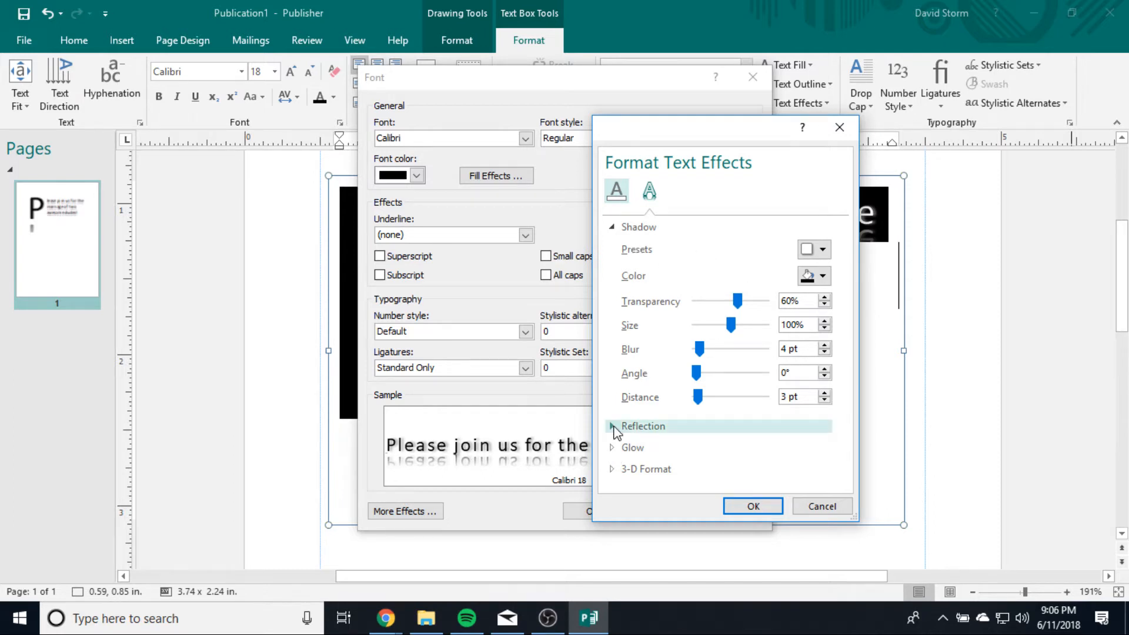
{"action": "left_click", "coordinate": [625, 426]}
{"action": "left_click", "coordinate": [814, 448]}
{"action": "left_click", "coordinate": [821, 254]}
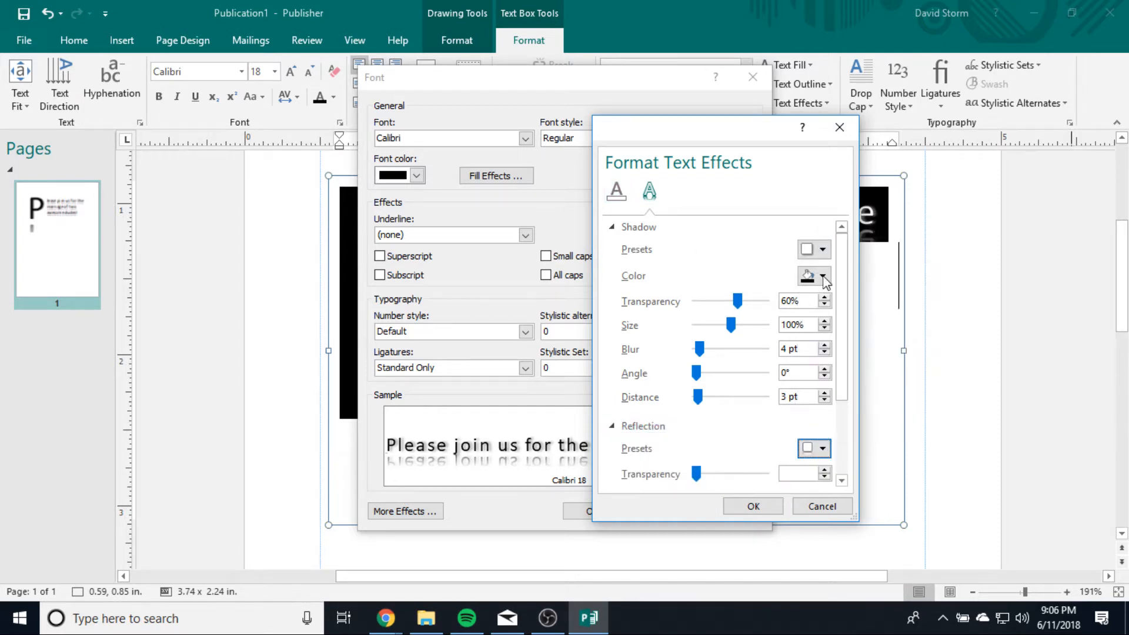
{"action": "left_click", "coordinate": [754, 507]}
{"action": "left_click", "coordinate": [746, 514]}
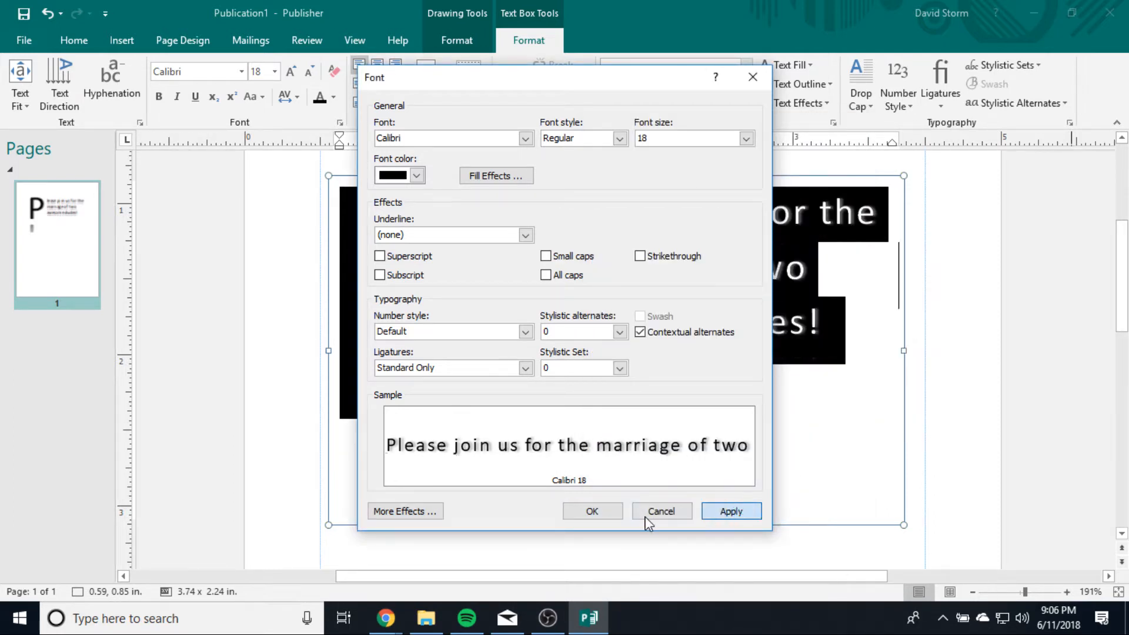
{"action": "left_click", "coordinate": [592, 517]}
{"action": "left_click", "coordinate": [1087, 390]}
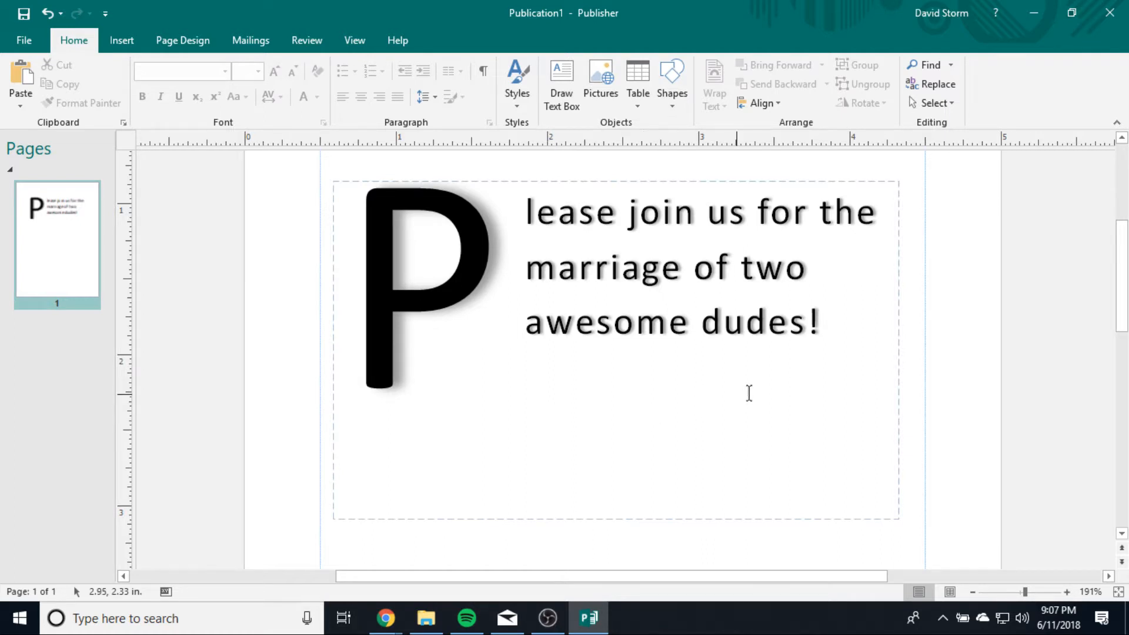
Remove the drop cap from the invitation sentence and deselect the text box.
{"action": "triple_click", "coordinate": [847, 323]}
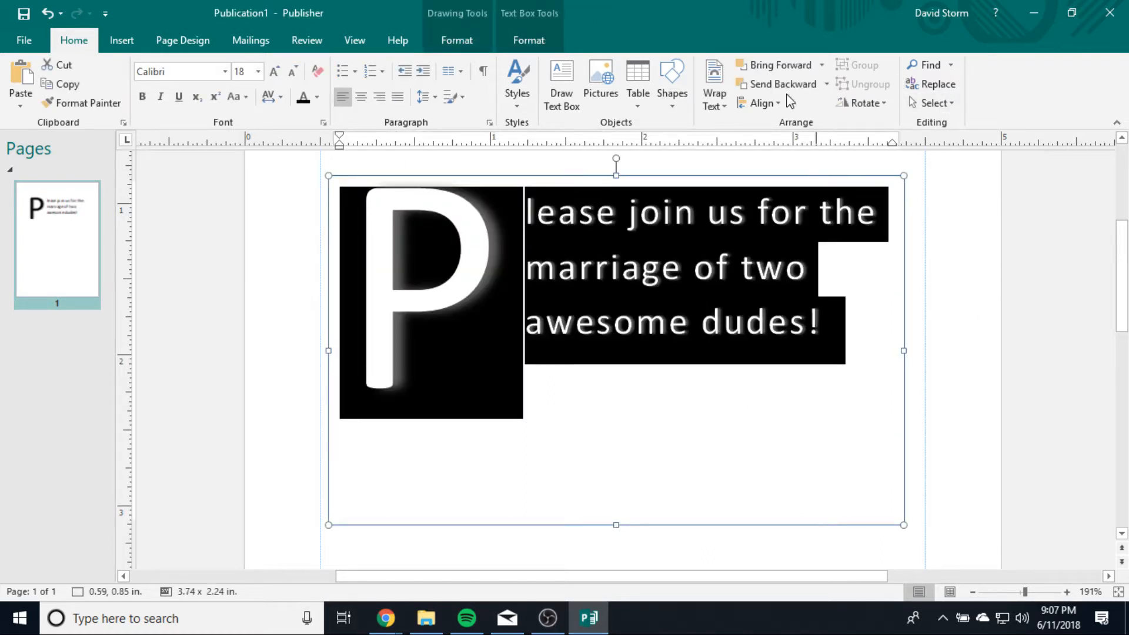
{"action": "left_click", "coordinate": [534, 40]}
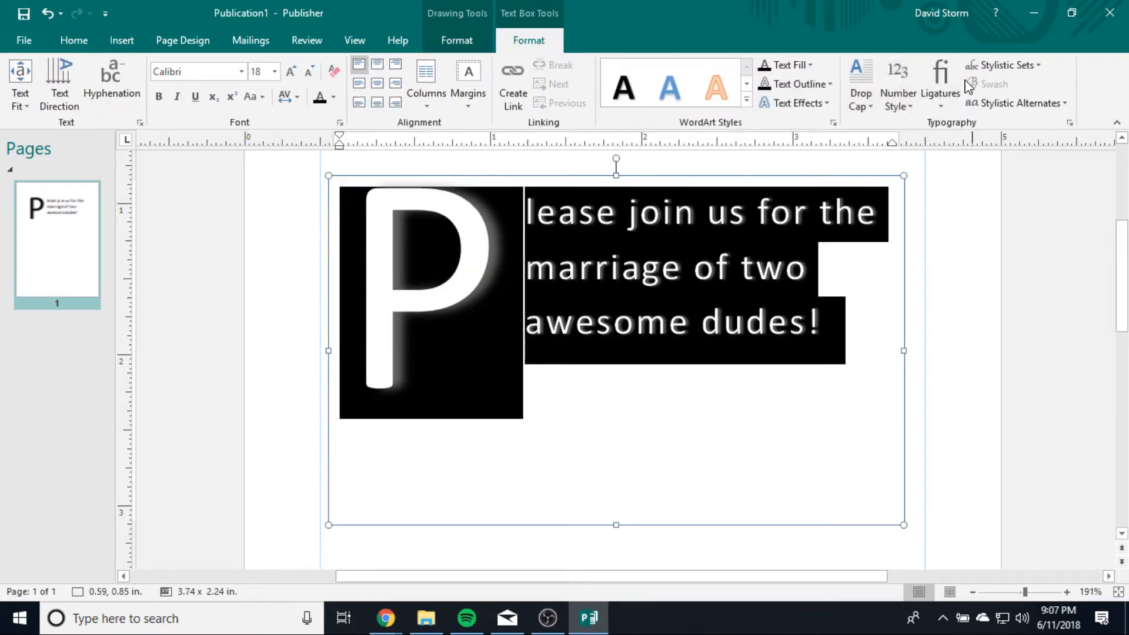
{"action": "left_click", "coordinate": [861, 97]}
{"action": "left_click", "coordinate": [873, 170]}
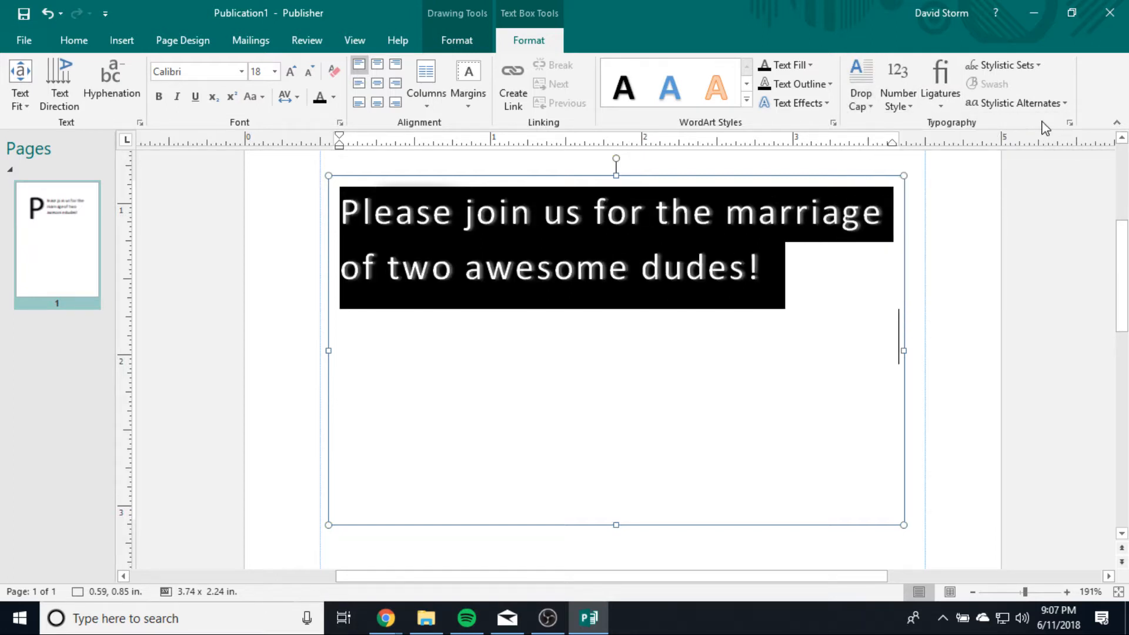
{"action": "left_click", "coordinate": [1069, 104]}
{"action": "left_click", "coordinate": [1072, 106]}
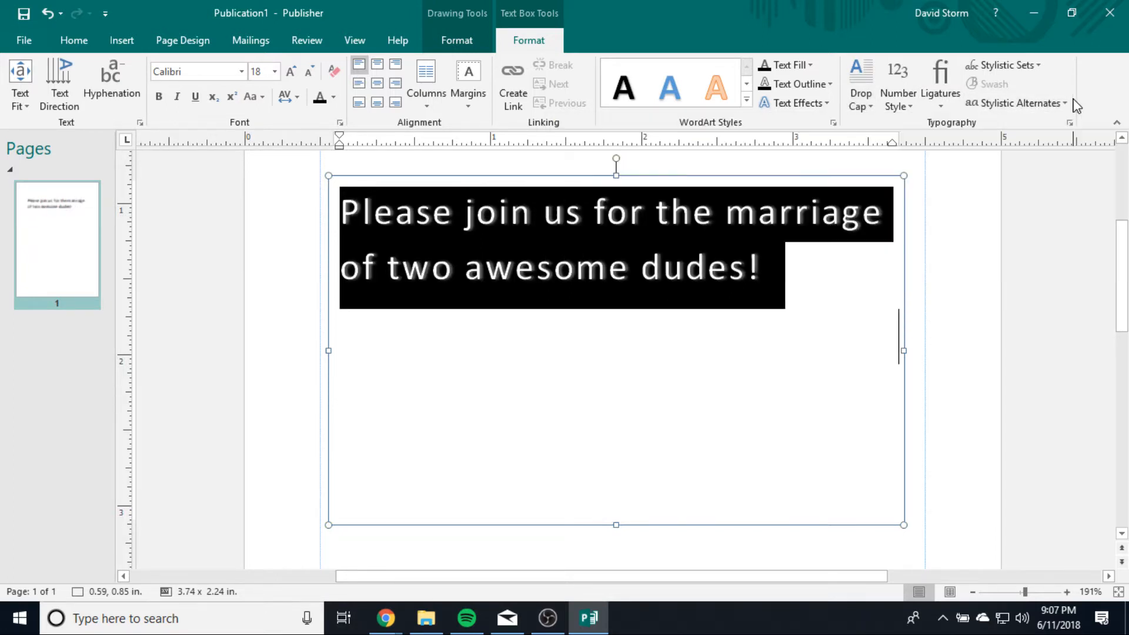
{"action": "left_click", "coordinate": [1053, 261]}
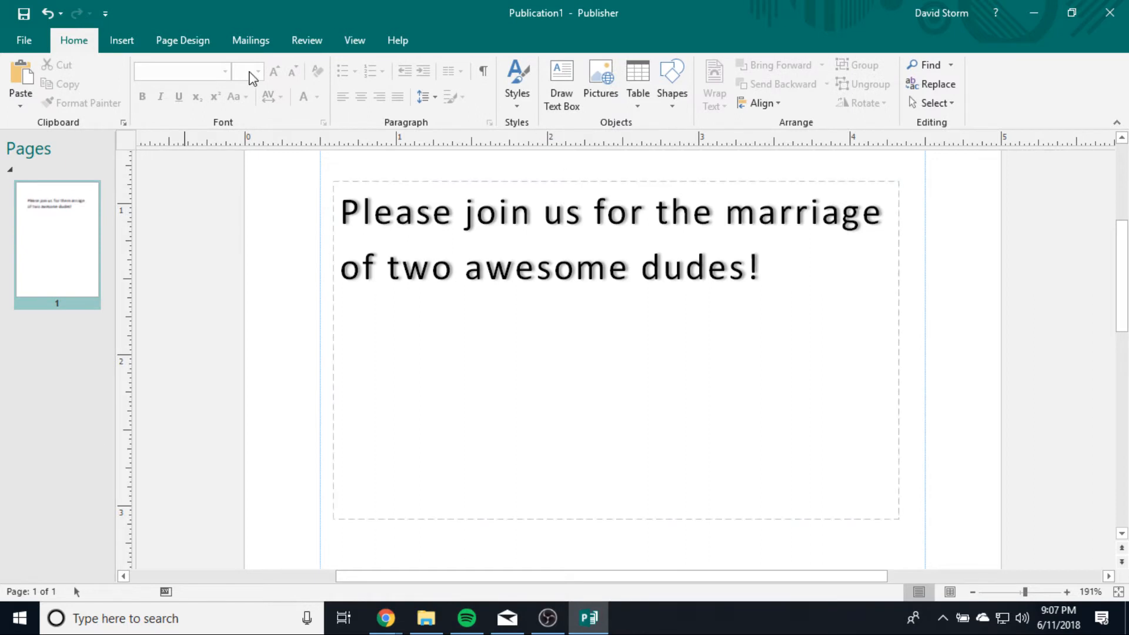
{"action": "left_click", "coordinate": [791, 259]}
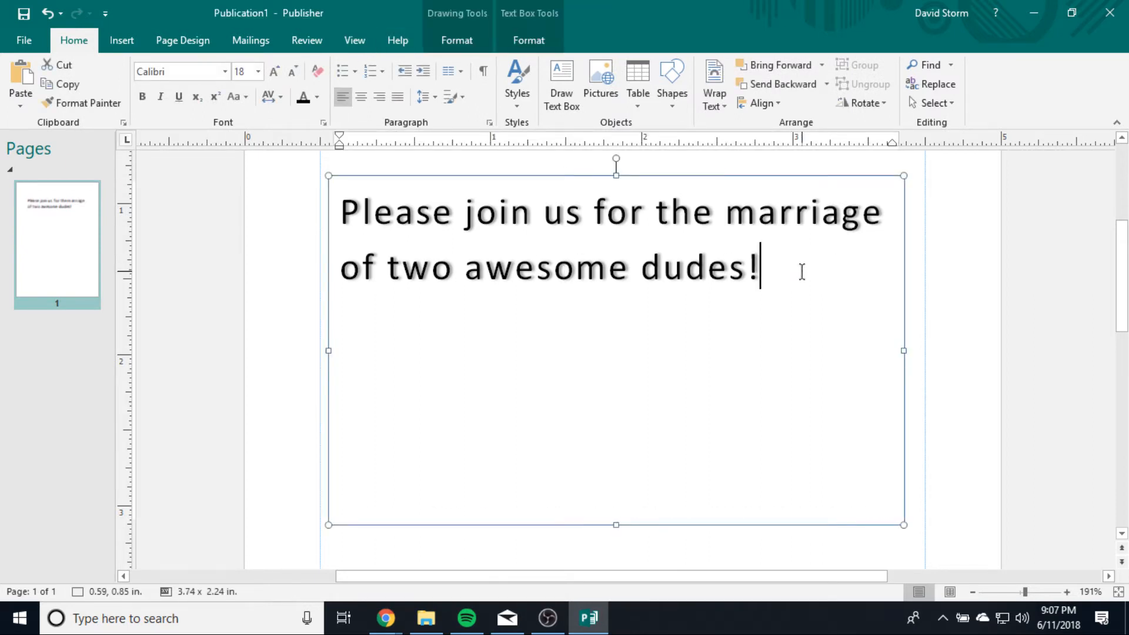
{"action": "left_click_drag", "start_coordinate": [797, 270], "coordinate": [241, 201]}
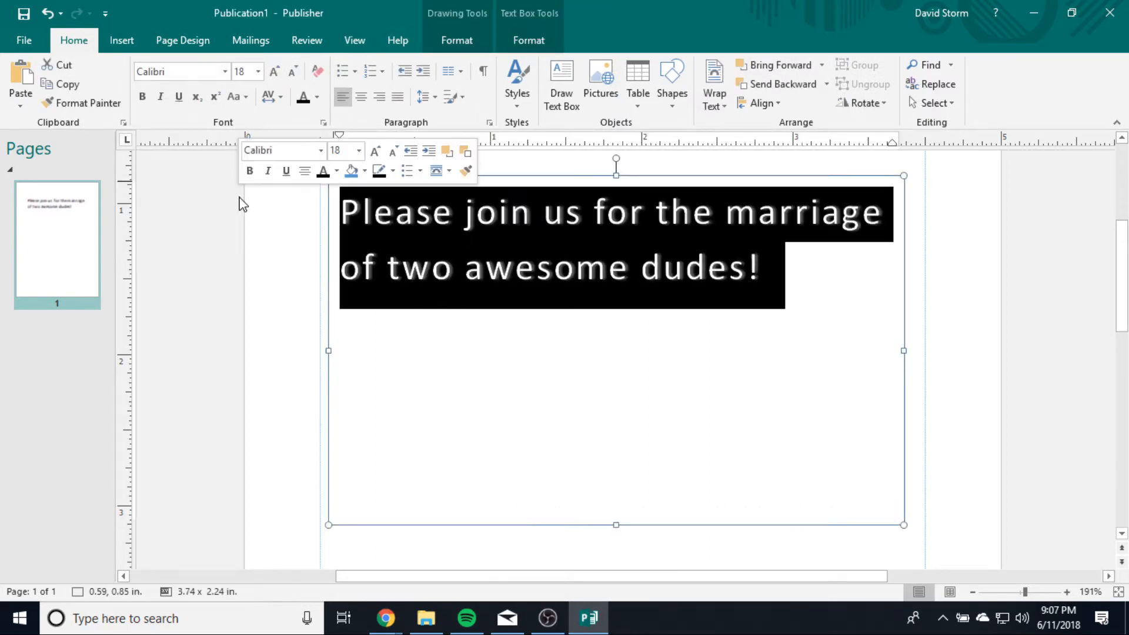
{"action": "left_click", "coordinate": [529, 36]}
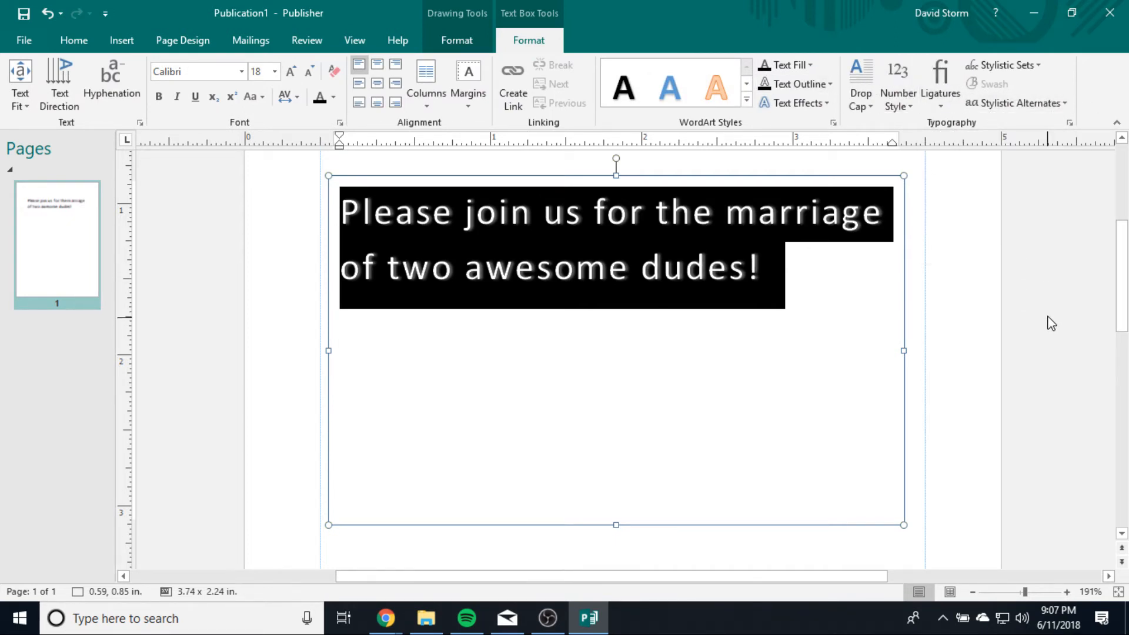
{"action": "left_click", "coordinate": [653, 305]}
{"action": "left_click", "coordinate": [770, 252]}
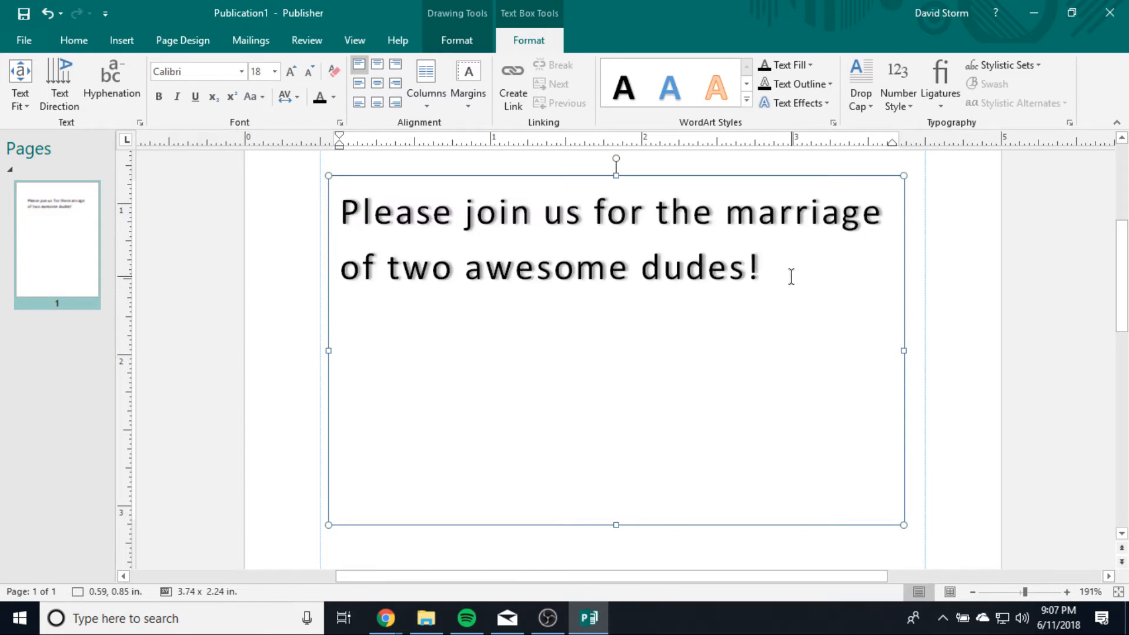
{"action": "left_click_drag", "start_coordinate": [792, 277], "coordinate": [325, 214]}
{"action": "left_click", "coordinate": [670, 378]}
{"action": "left_click_drag", "start_coordinate": [804, 275], "coordinate": [334, 223]}
{"action": "left_click", "coordinate": [711, 392]}
{"action": "left_click_drag", "start_coordinate": [784, 271], "coordinate": [282, 227]}
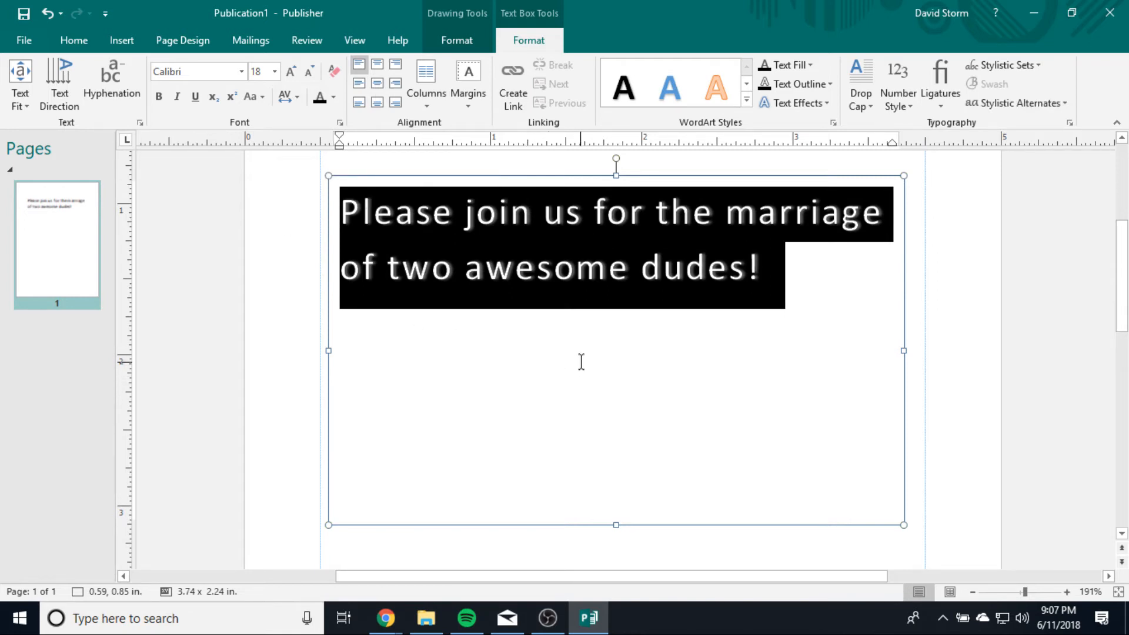
{"action": "left_click", "coordinate": [608, 359]}
{"action": "left_click_drag", "start_coordinate": [782, 278], "coordinate": [337, 228]}
{"action": "scroll", "coordinate": [1022, 451], "scroll_direction": "down", "scroll_amount": 3}
{"action": "scroll", "coordinate": [1022, 445], "scroll_direction": "down", "scroll_amount": 6}
{"action": "scroll", "coordinate": [1019, 446], "scroll_direction": "up", "scroll_amount": 7}
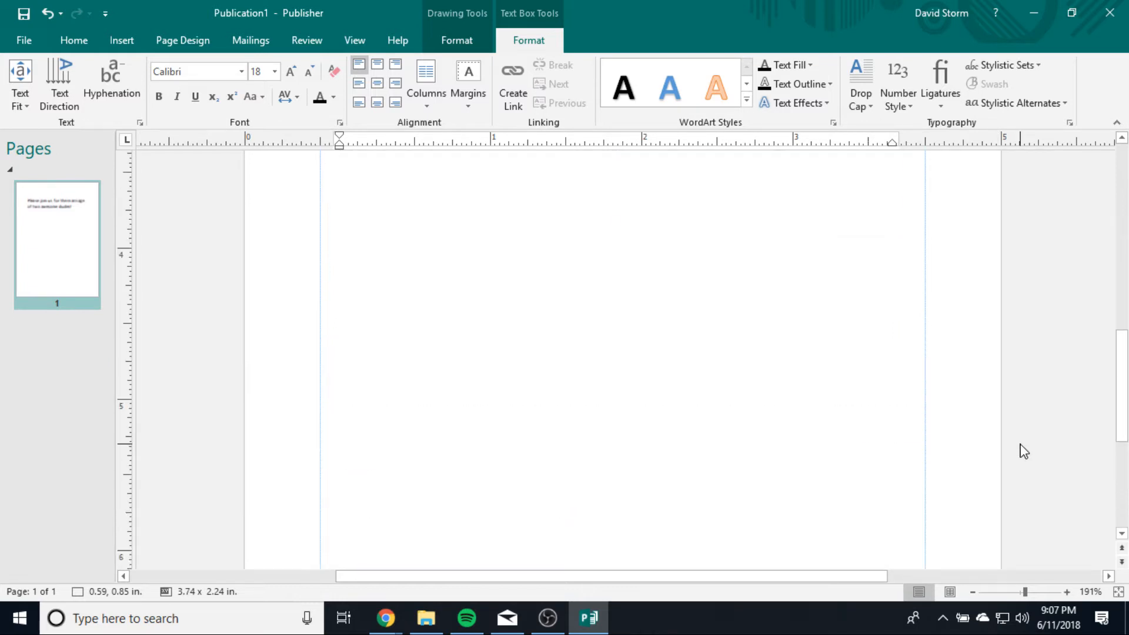
{"action": "scroll", "coordinate": [1000, 454], "scroll_direction": "up", "scroll_amount": 1}
{"action": "left_click", "coordinate": [978, 458]}
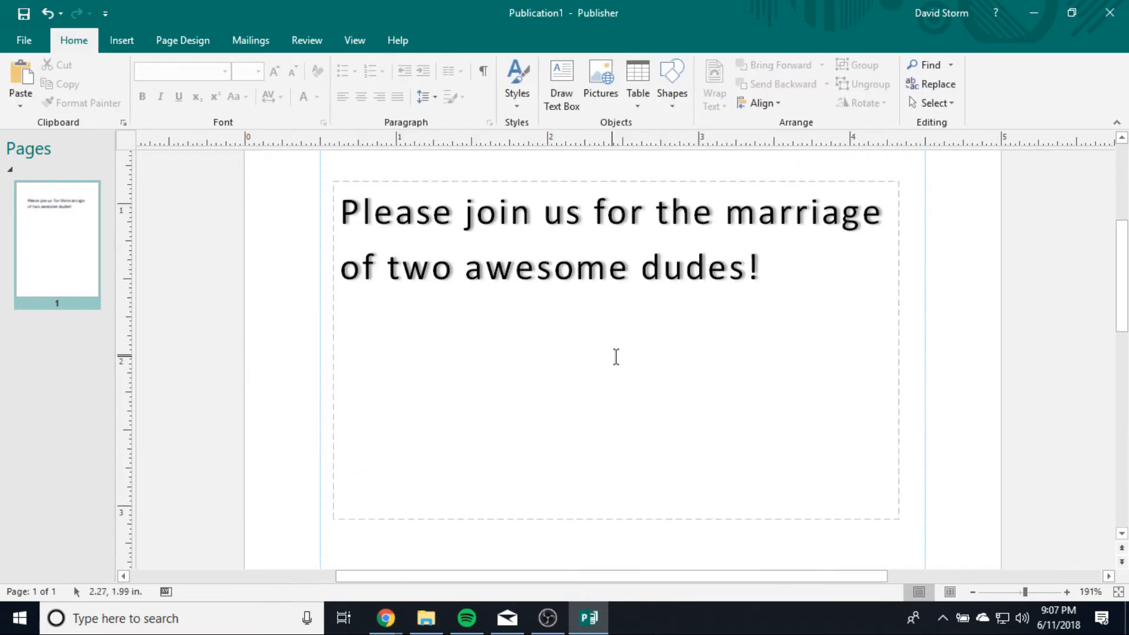
{"action": "left_click_drag", "start_coordinate": [766, 272], "coordinate": [245, 229]}
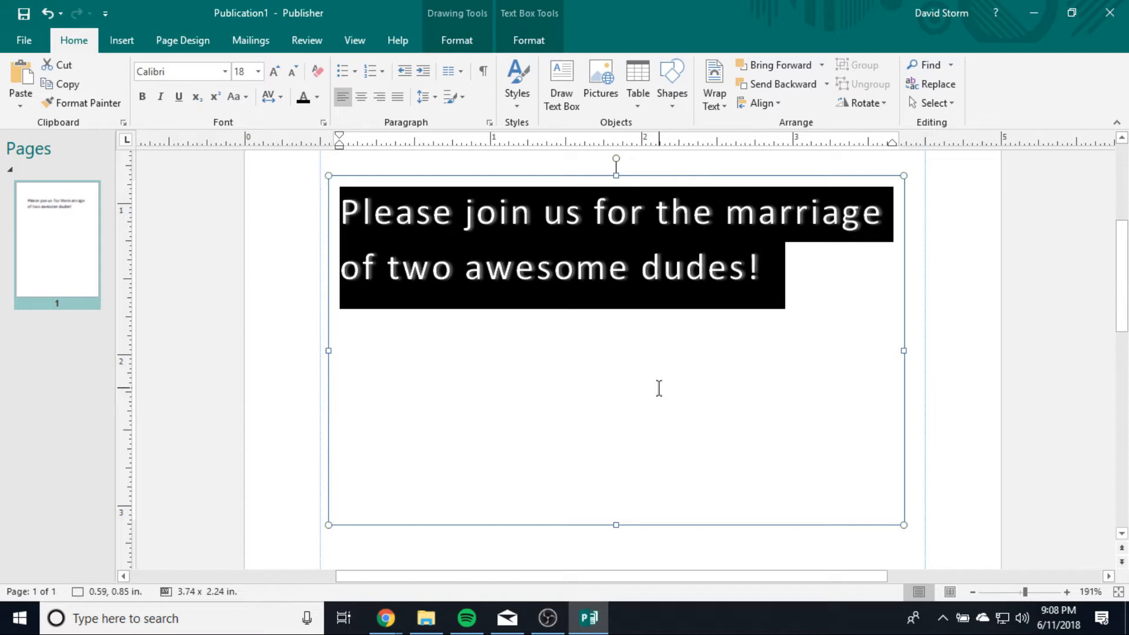
{"action": "left_click", "coordinate": [971, 364]}
{"action": "scroll", "coordinate": [861, 335], "scroll_direction": "up", "scroll_amount": 2}
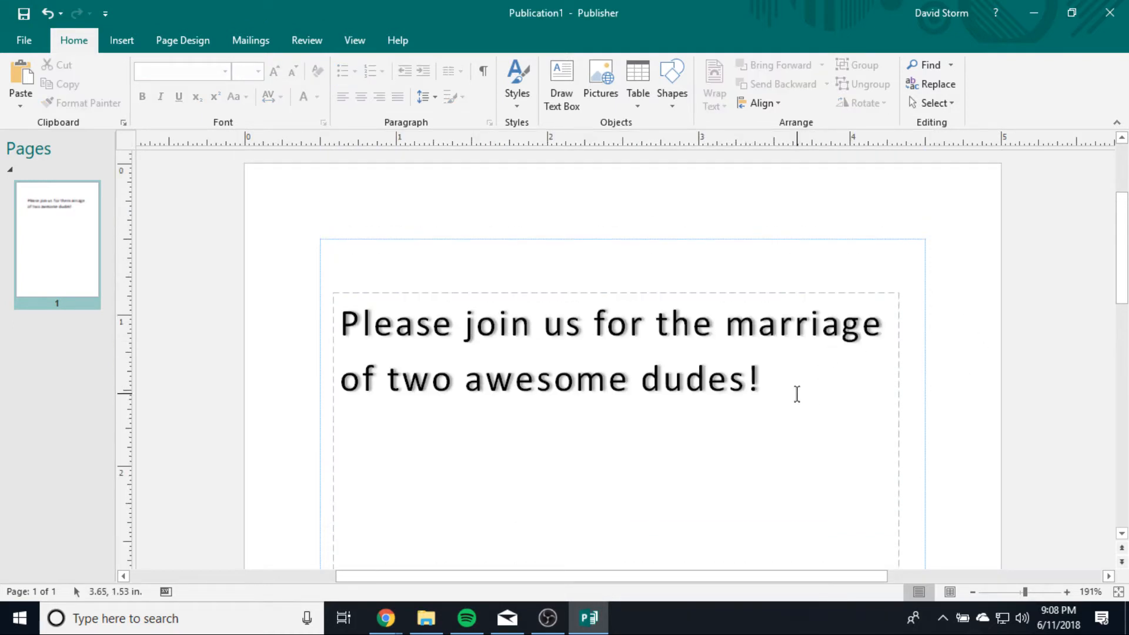
Browse the WordArt styles for the whole sentence and try switching its text direction and back.
{"action": "left_click_drag", "start_coordinate": [796, 393], "coordinate": [234, 312]}
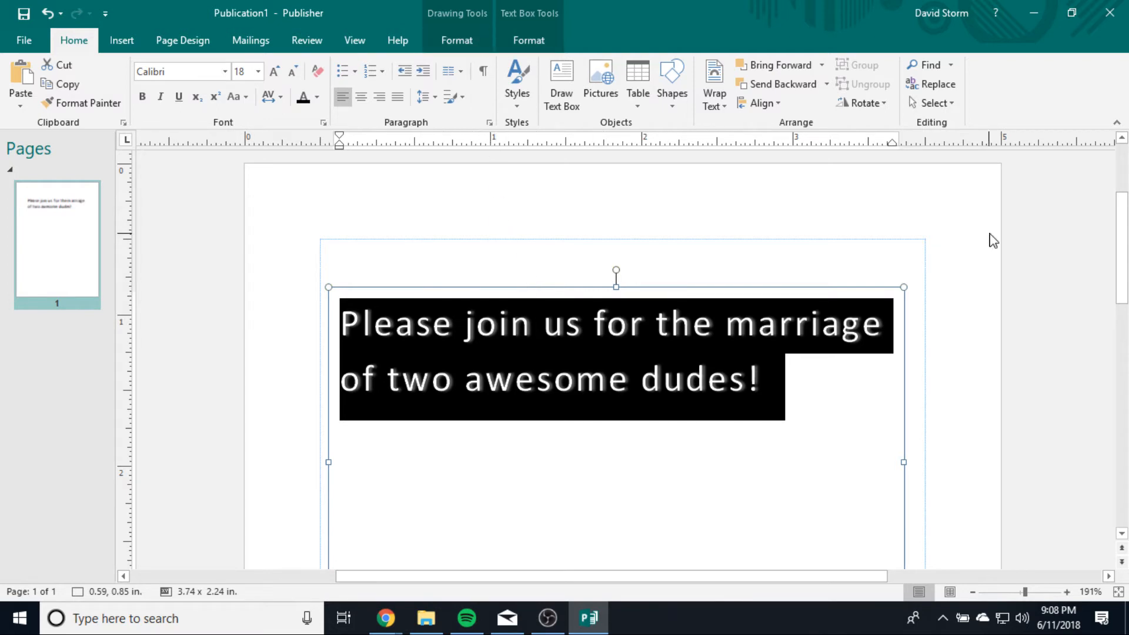
{"action": "left_click", "coordinate": [528, 43]}
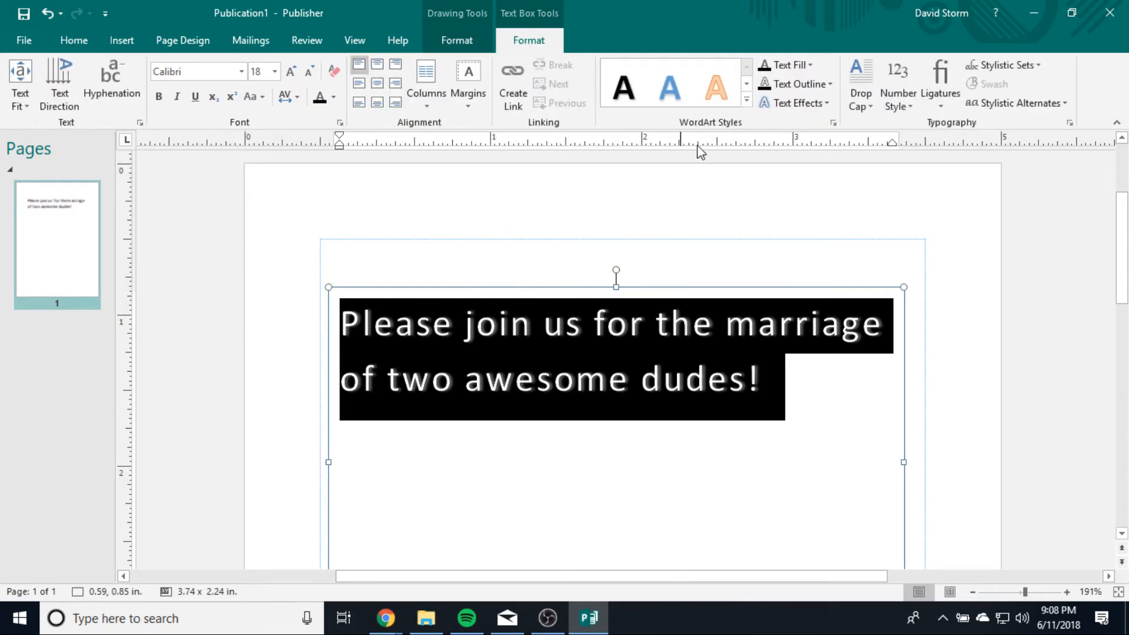
{"action": "left_click", "coordinate": [746, 104]}
{"action": "left_click", "coordinate": [972, 283]}
{"action": "left_click", "coordinate": [57, 76]}
{"action": "left_click", "coordinate": [57, 76]}
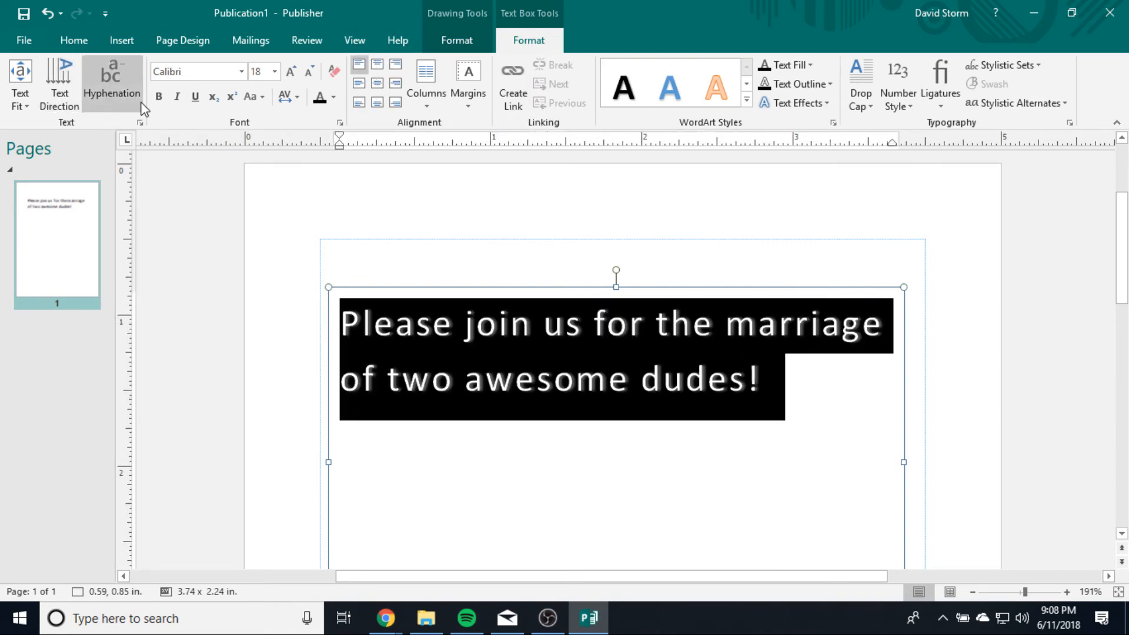
{"action": "left_click", "coordinate": [967, 393]}
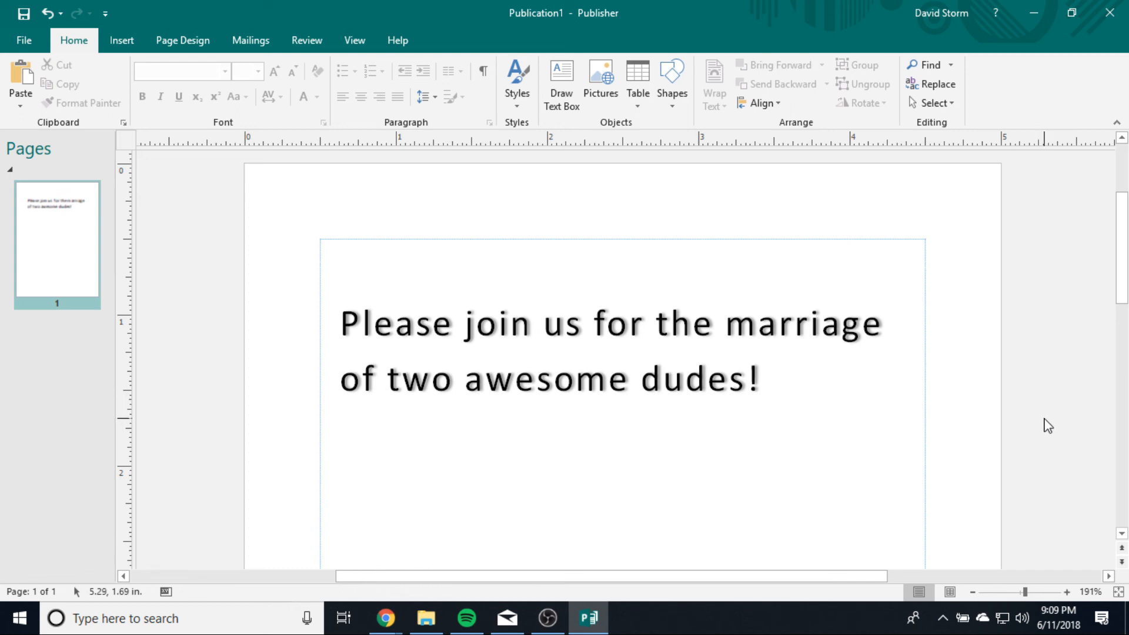
{"action": "left_click", "coordinate": [556, 622]}
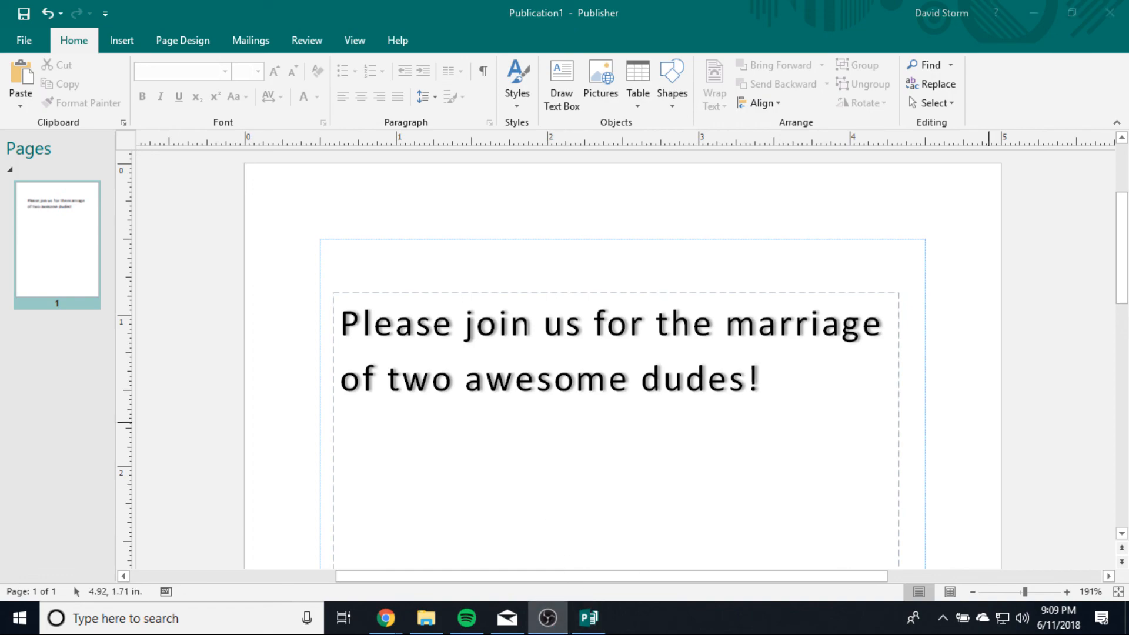